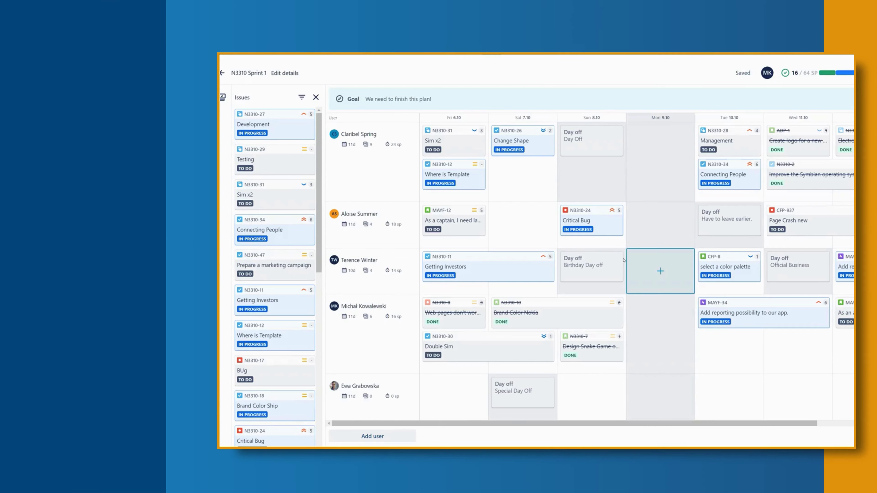
# - Move Critical Bug to the top user's Sat 7.10, stretch MAYF-12 to Sun 8.10, and pick MAYF-12 for the last user's Sun 8.10
pyautogui.moveTo(596, 226); pyautogui.dragTo(529, 174)
pyautogui.moveTo(482, 221)
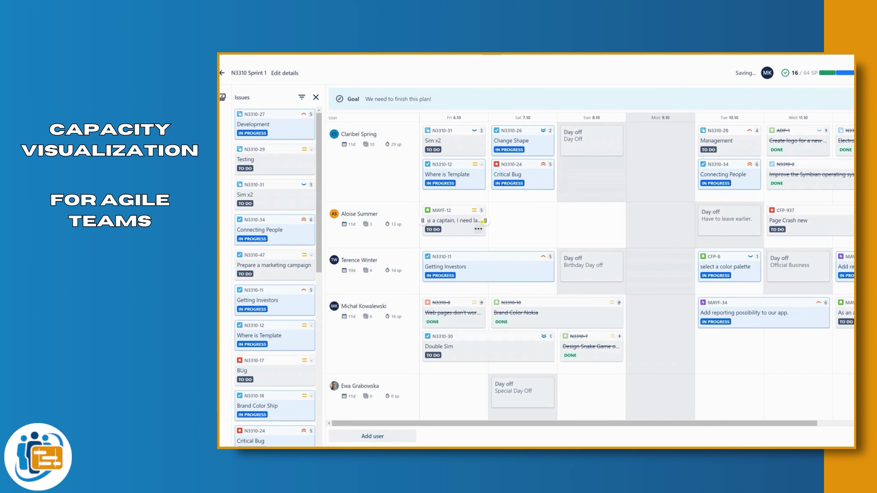
pyautogui.moveTo(483, 222); pyautogui.dragTo(624, 221)
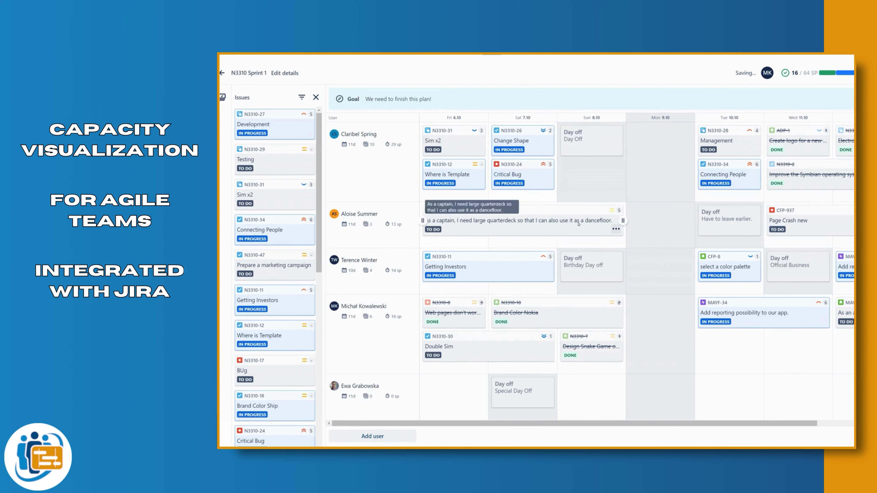
pyautogui.click(597, 393)
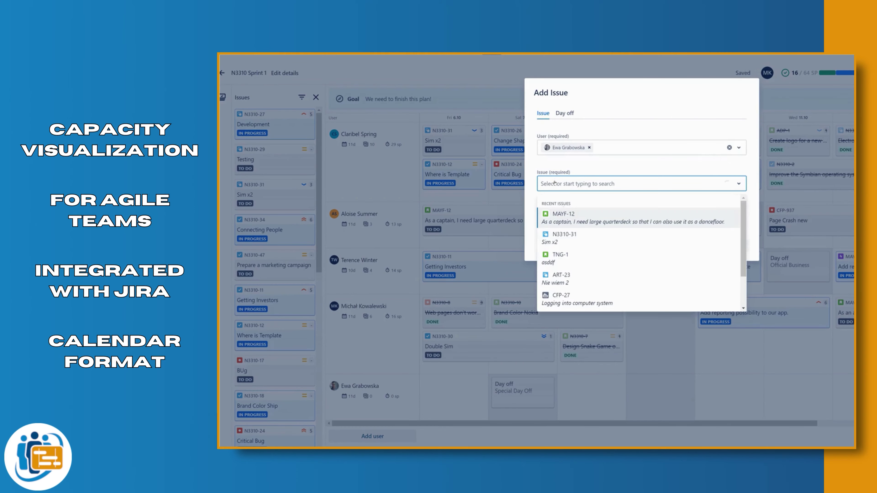
pyautogui.click(573, 217)
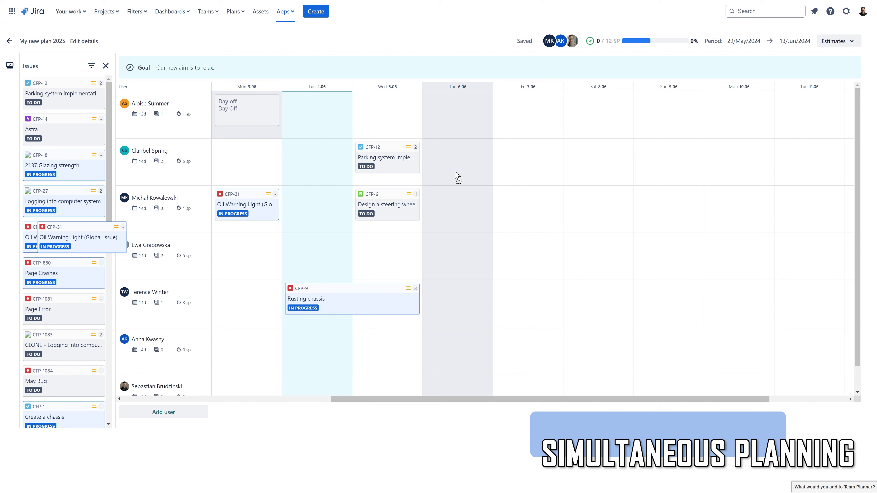
# - Drag two backlog issues onto users' days, placing May Bug on the second user's Monday
pyautogui.scroll(-5, 64, 378)
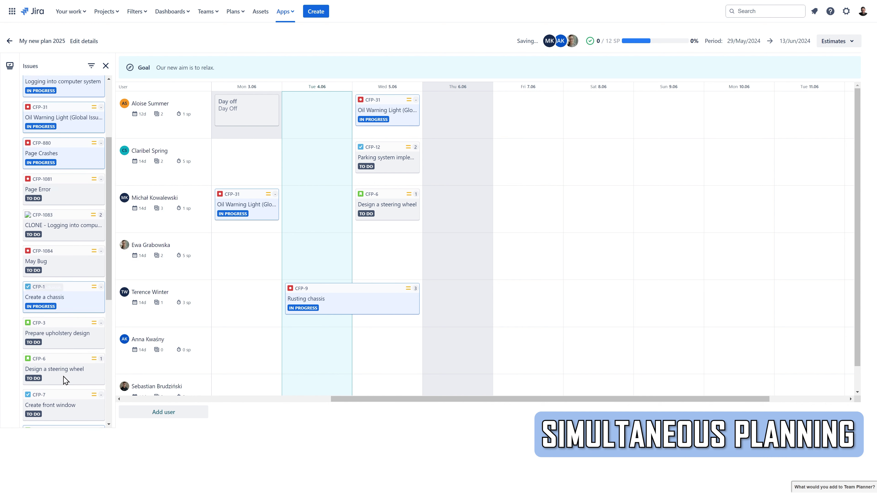
pyautogui.moveTo(64, 328); pyautogui.dragTo(360, 255)
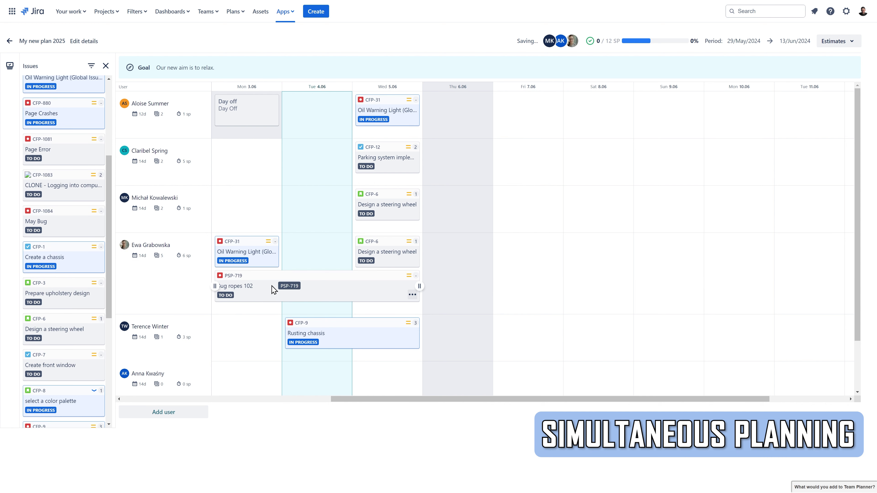
pyautogui.moveTo(62, 223); pyautogui.dragTo(247, 170)
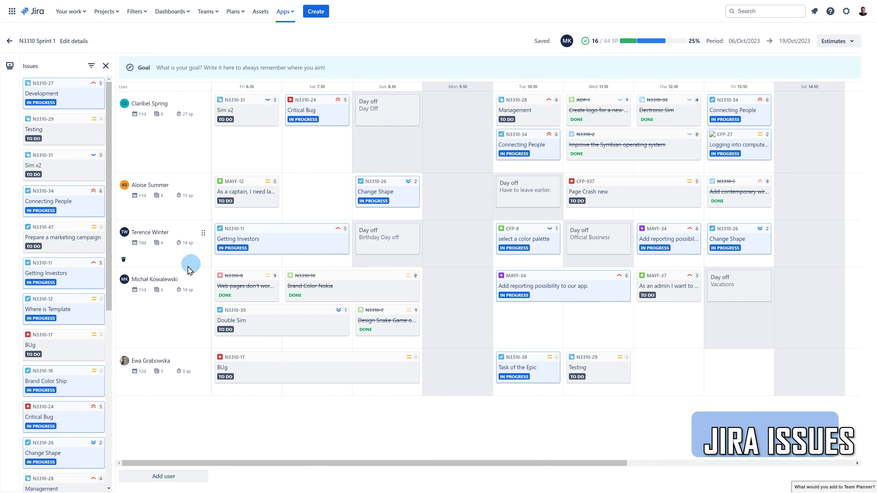
# - Put Where is Template on the top user's Fri 6.10, shorten MAYF-12 to Fri–Sat, and move Change Shape to Sat 7.10
pyautogui.moveTo(78, 304); pyautogui.dragTo(279, 146)
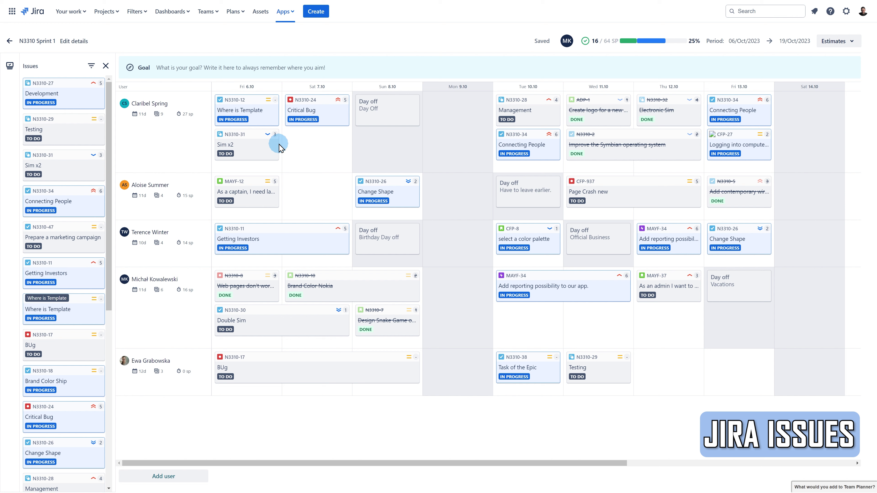
pyautogui.moveTo(277, 192); pyautogui.dragTo(315, 194)
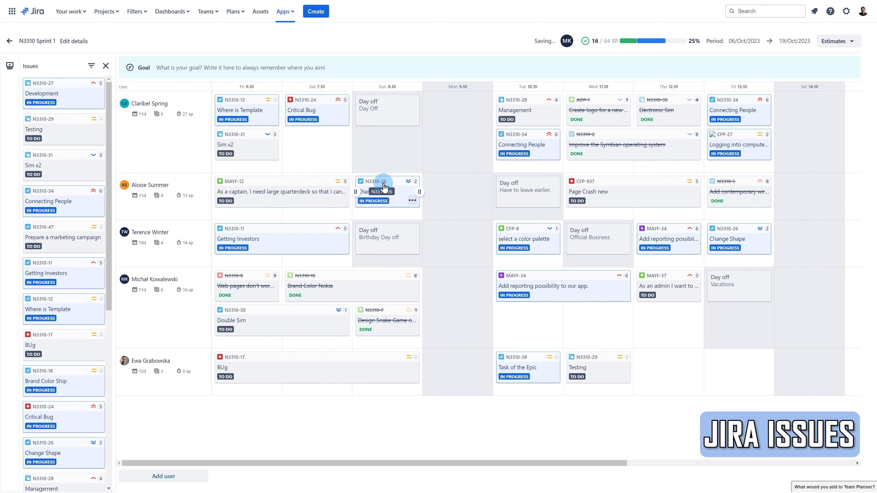
pyautogui.moveTo(382, 187); pyautogui.dragTo(315, 147)
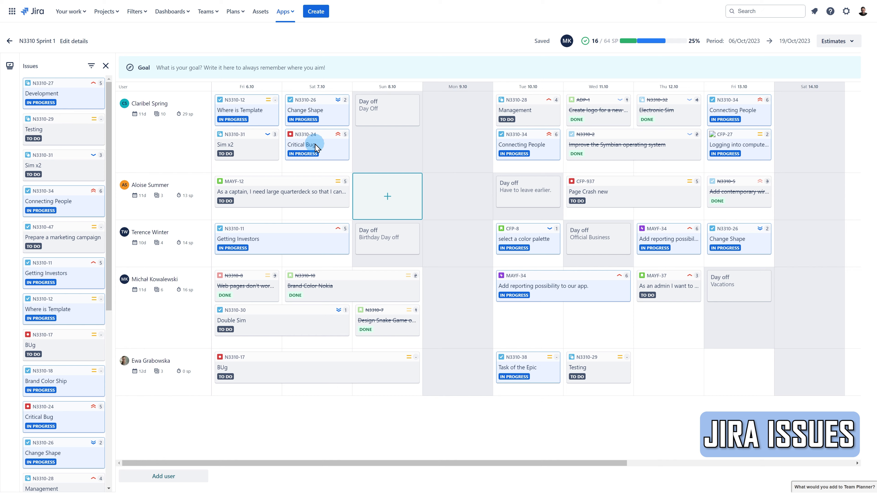
# - Add N3310-31 Sim x2 to the second user's Sun 8.10, then unassign it again
pyautogui.click(388, 197)
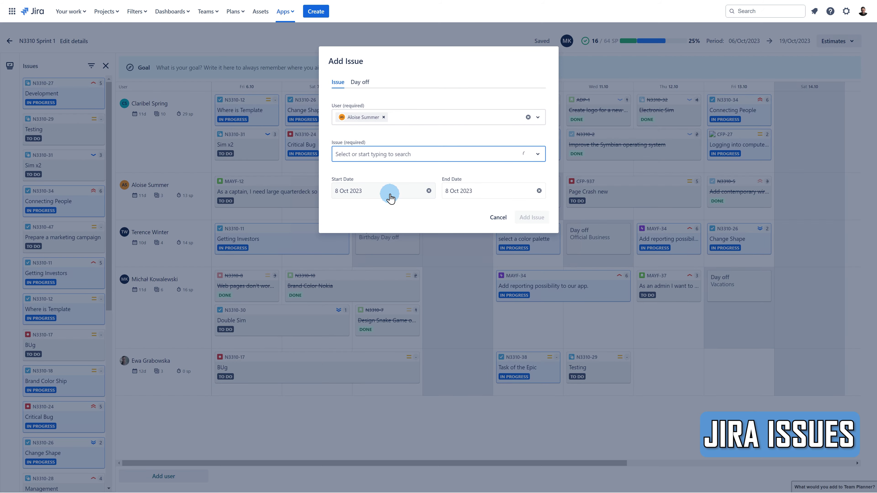
pyautogui.click(375, 153)
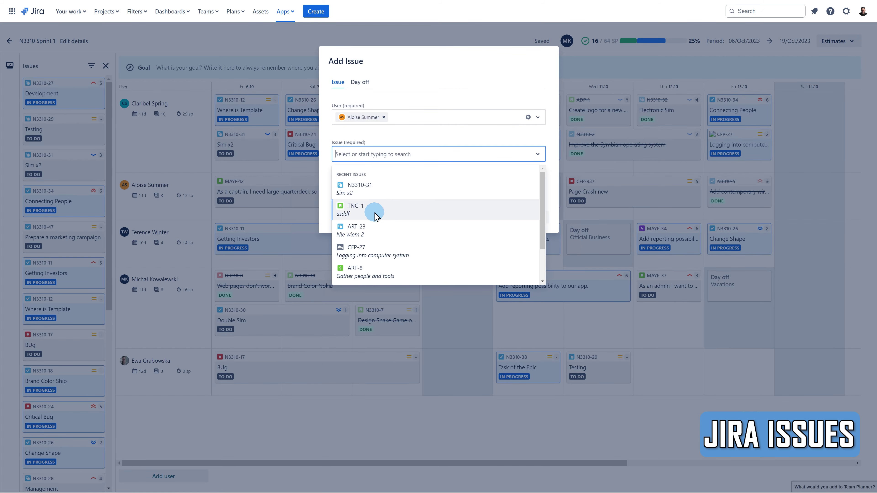
pyautogui.click(372, 189)
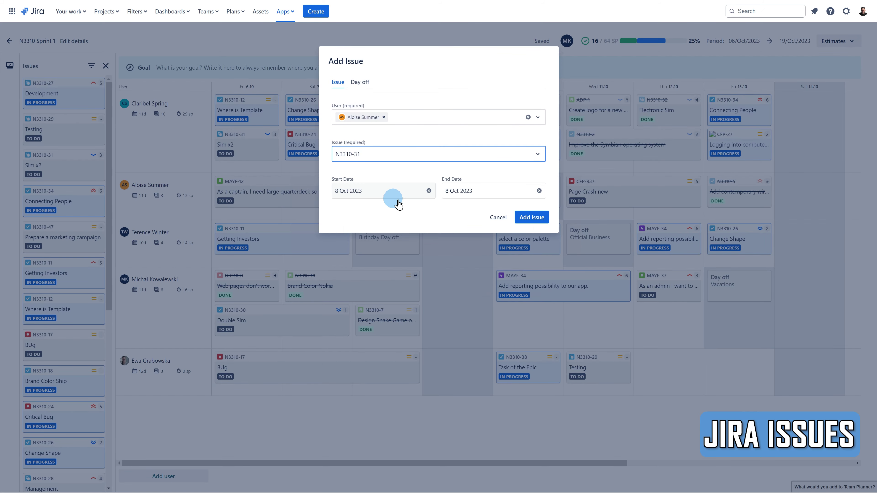
pyautogui.click(536, 224)
pyautogui.moveTo(389, 188); pyautogui.dragTo(87, 480)
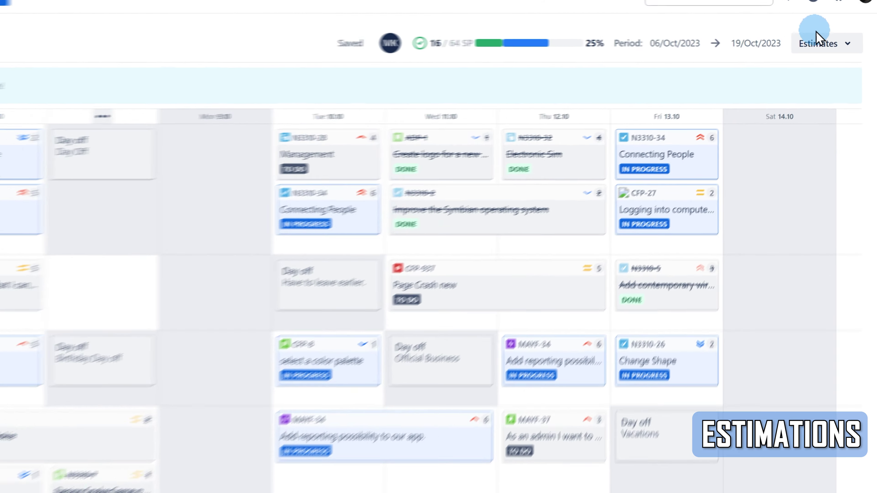
pyautogui.click(839, 40)
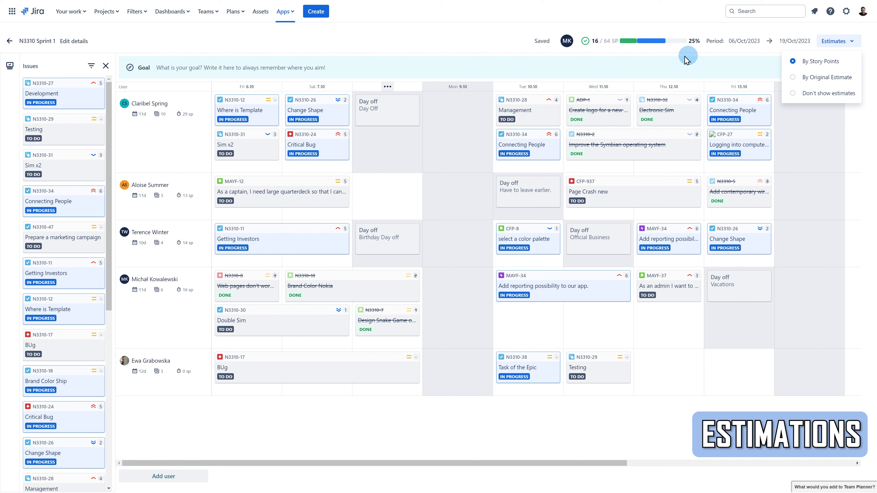
pyautogui.click(498, 45)
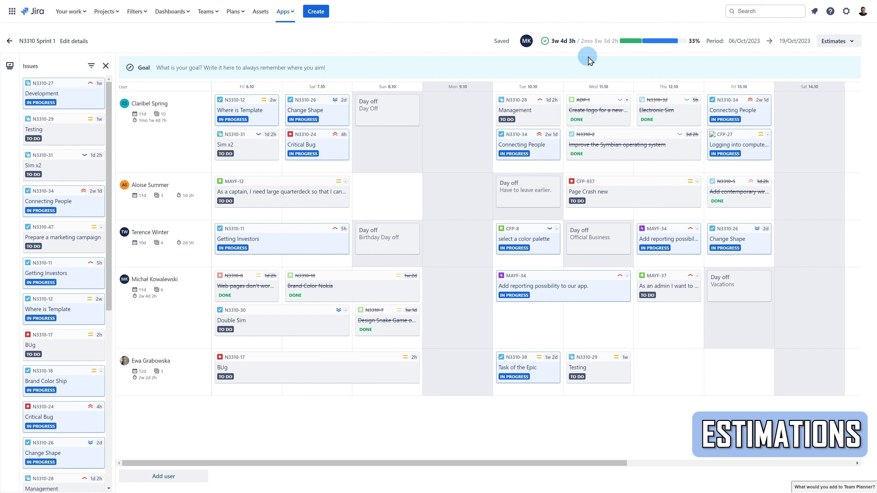
pyautogui.moveTo(669, 42)
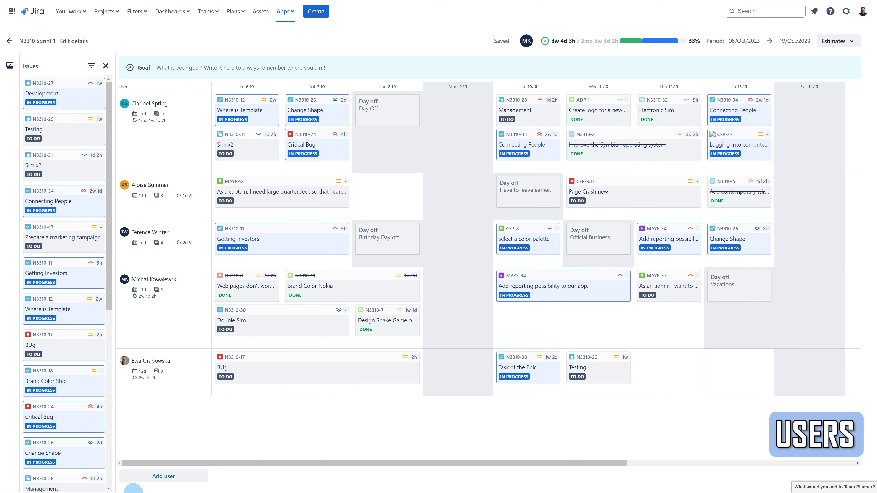
# - Abandon an Add user attempt and move the last user's row up one place
pyautogui.click(172, 476)
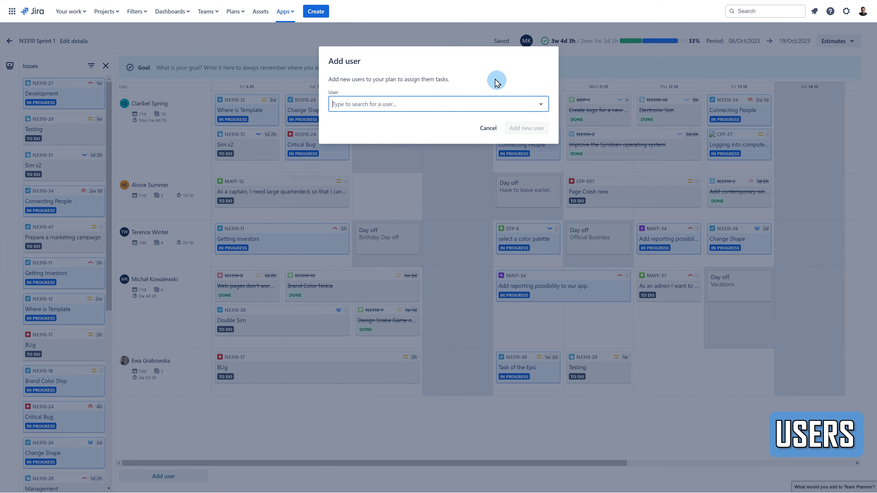
pyautogui.click(471, 110)
pyautogui.press('Escape')
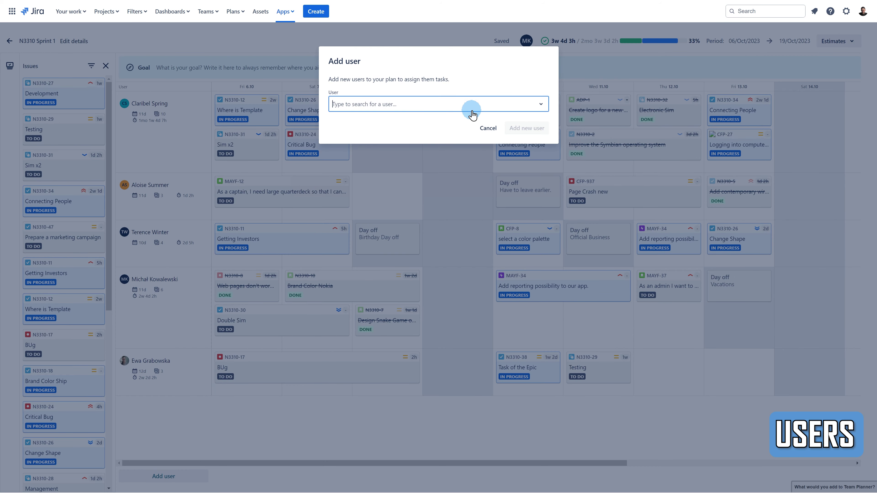
pyautogui.press('Escape')
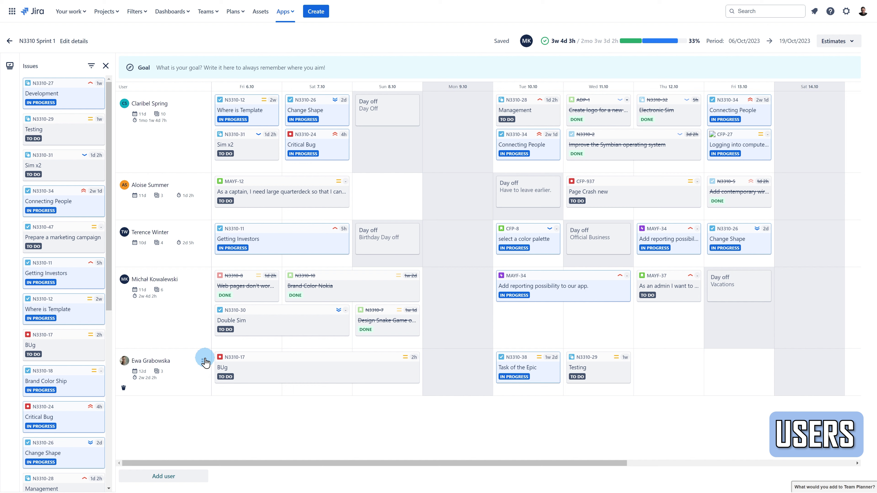
pyautogui.moveTo(203, 360); pyautogui.dragTo(192, 276)
# - Remove that user from the plan
pyautogui.click(188, 289)
pyautogui.click(160, 306)
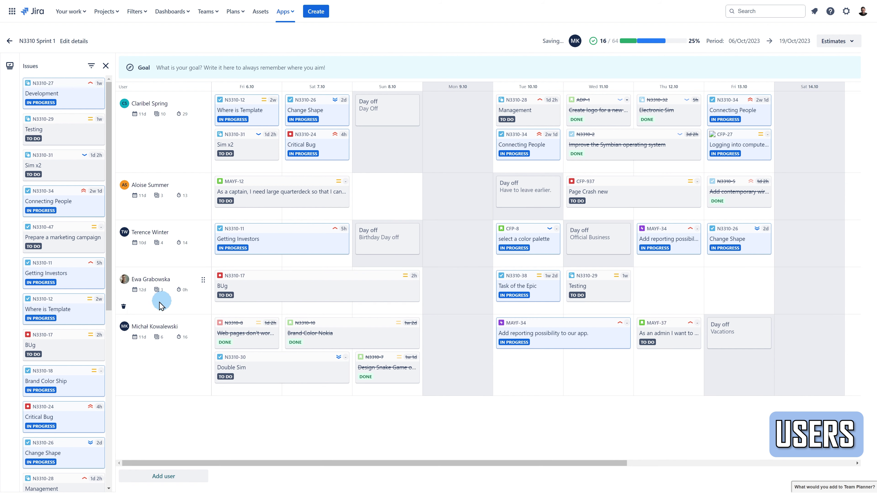
pyautogui.click(124, 307)
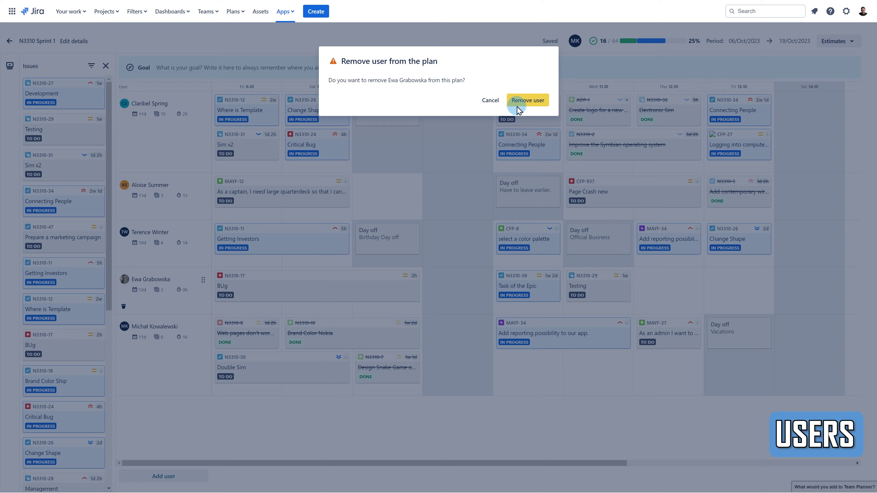
pyautogui.click(523, 101)
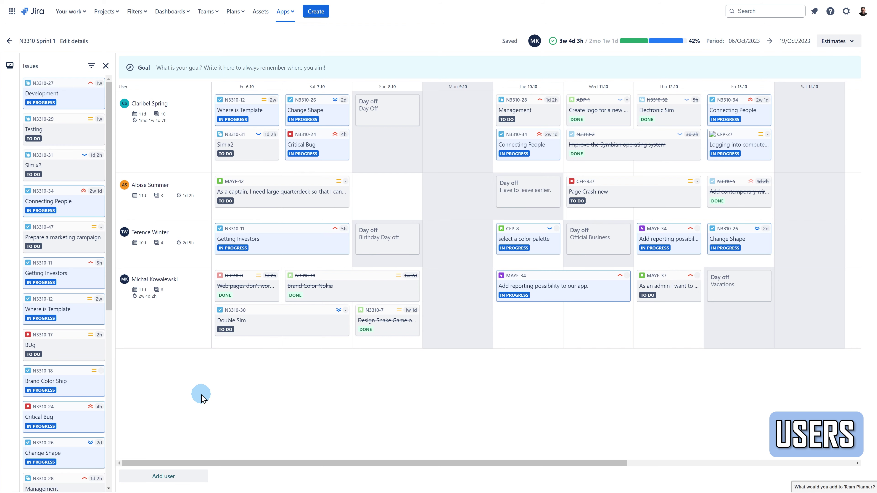
# - Add the removed user back to the plan as a new user
pyautogui.click(163, 476)
pyautogui.click(407, 135)
pyautogui.click(510, 130)
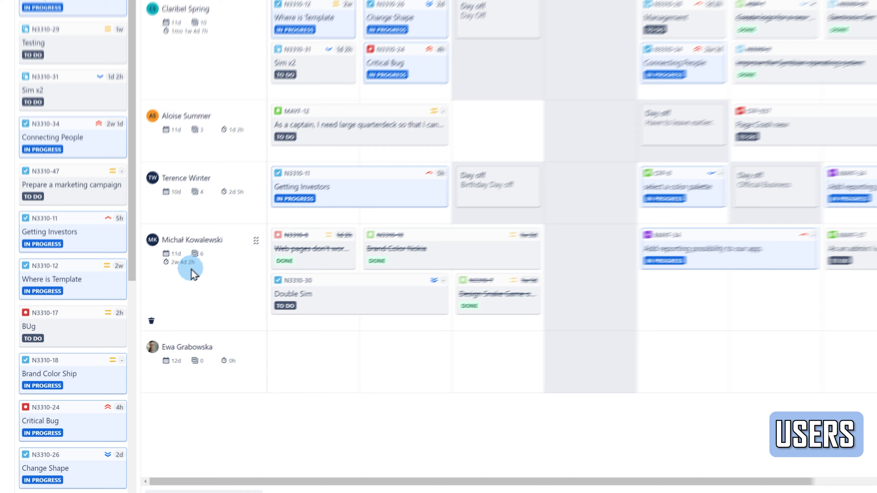
# - Switch estimates to By Story Points, so the plan reads 16 of 64 SP completed
pyautogui.moveTo(167, 291)
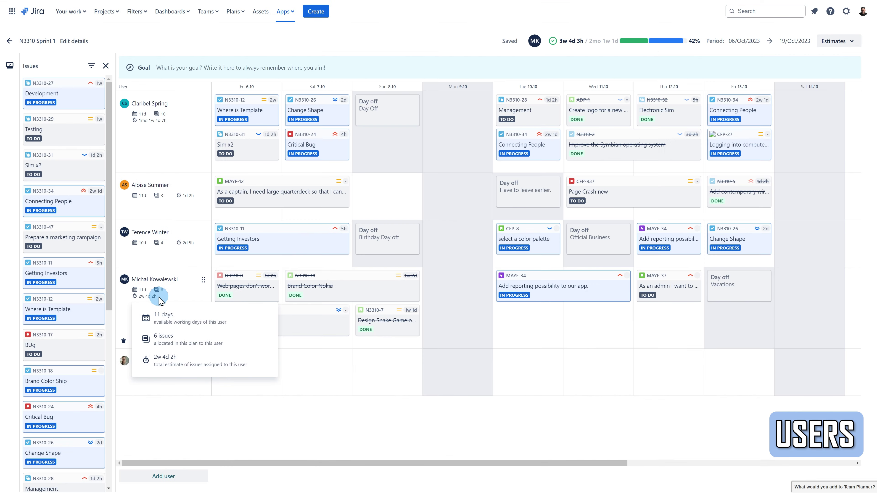
pyautogui.click(834, 41)
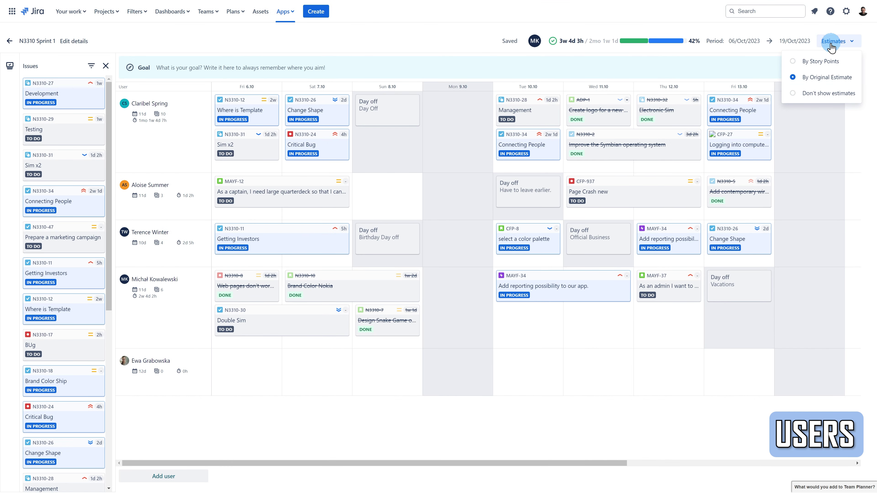
pyautogui.click(818, 62)
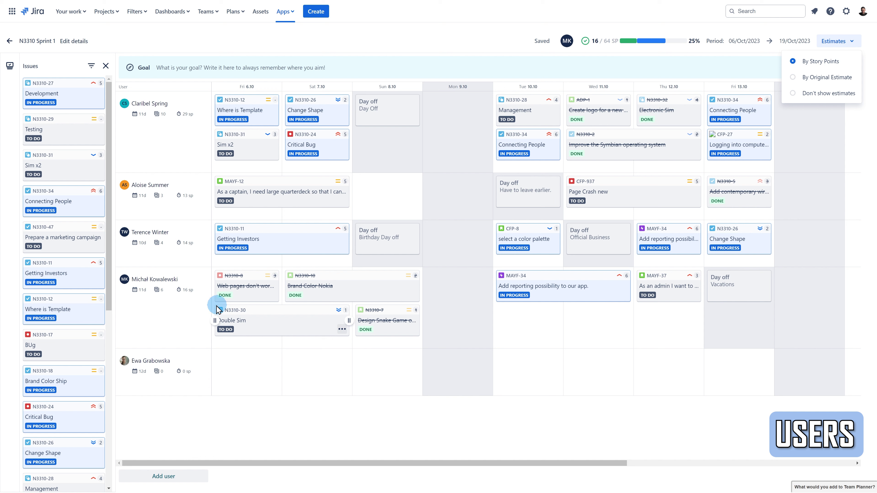
pyautogui.moveTo(178, 291)
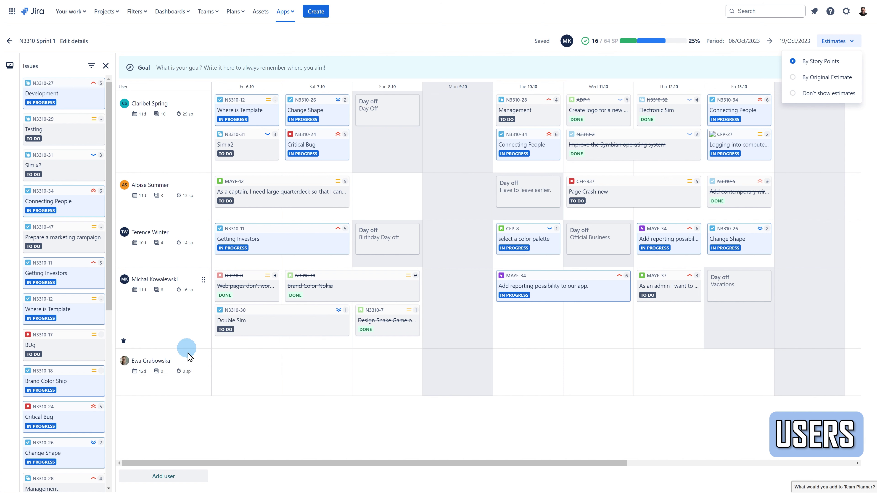
pyautogui.click(207, 424)
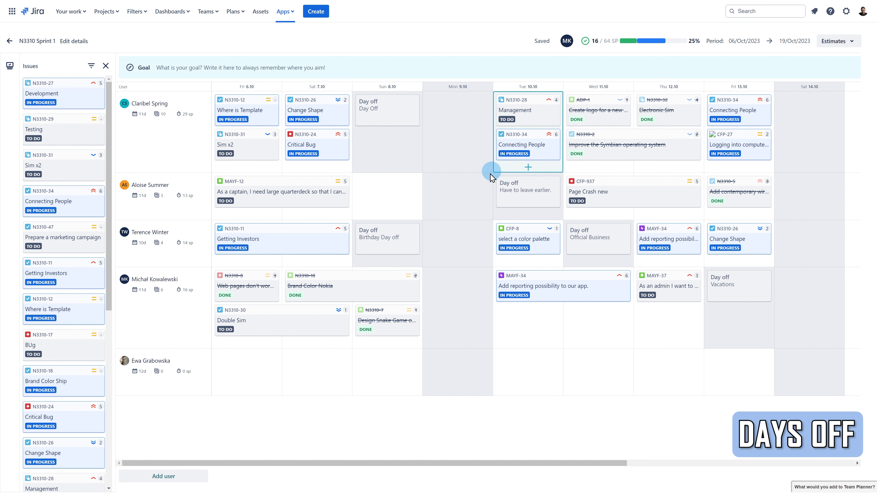
# - Add a day off on the last user's Sat 7.10 with the note 'Special Day Off'
pyautogui.moveTo(518, 235); pyautogui.dragTo(303, 411)
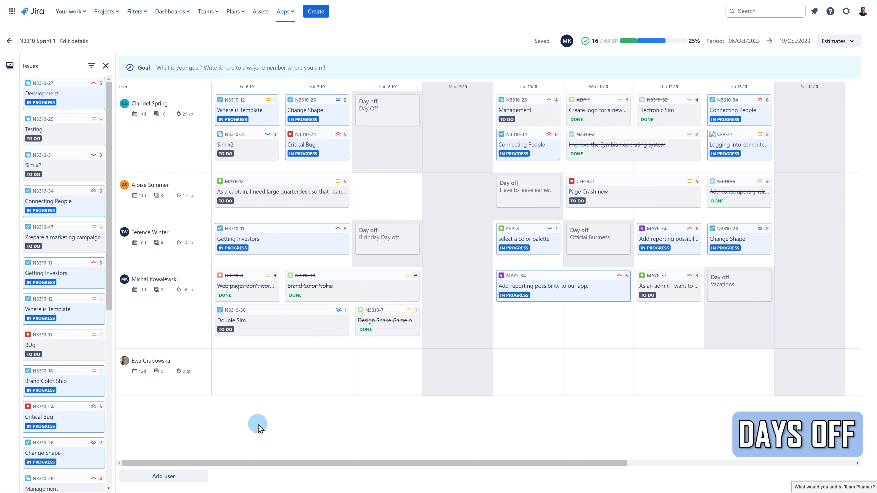
pyautogui.click(314, 370)
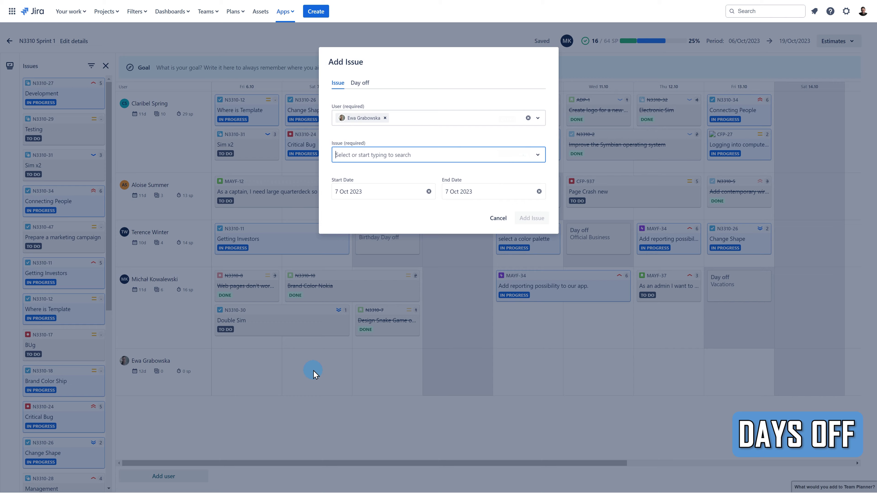
pyautogui.click(359, 82)
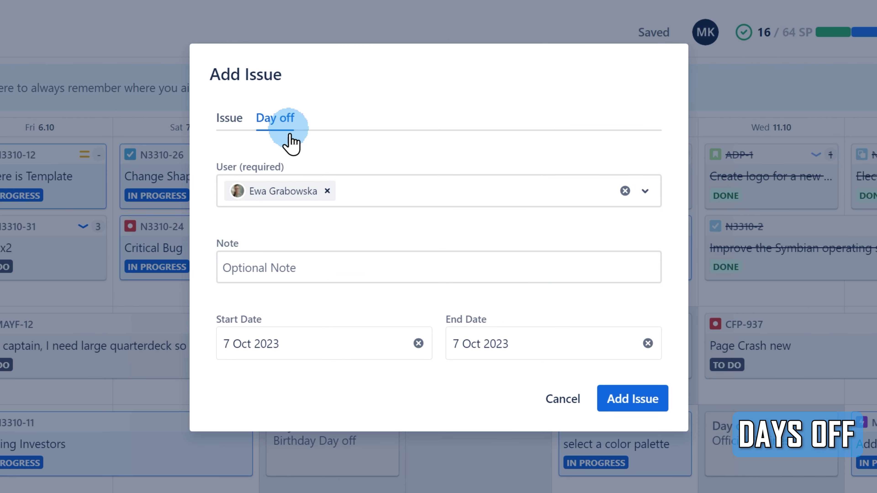
pyautogui.click(309, 266)
pyautogui.write('S')
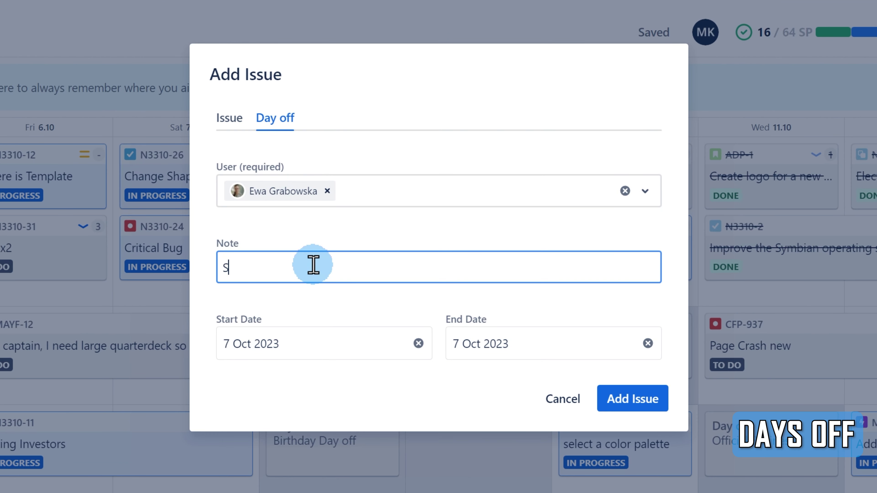
pyautogui.write('pecial Day Off')
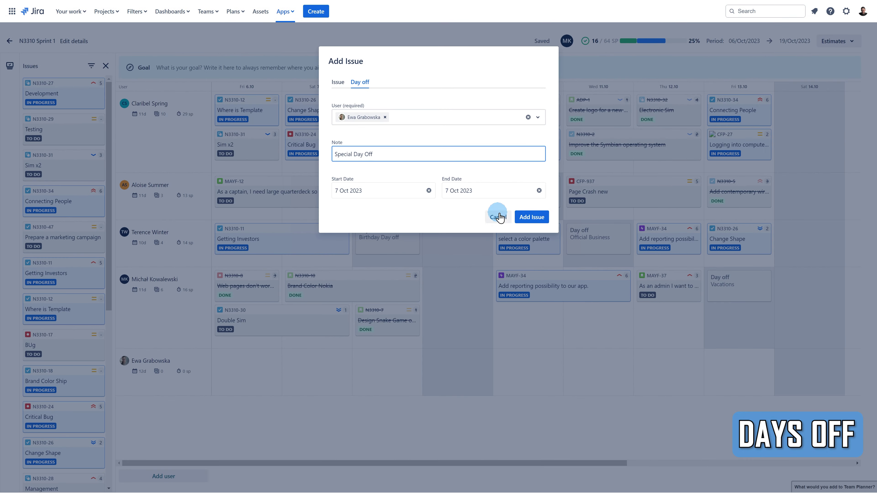
pyautogui.click(532, 217)
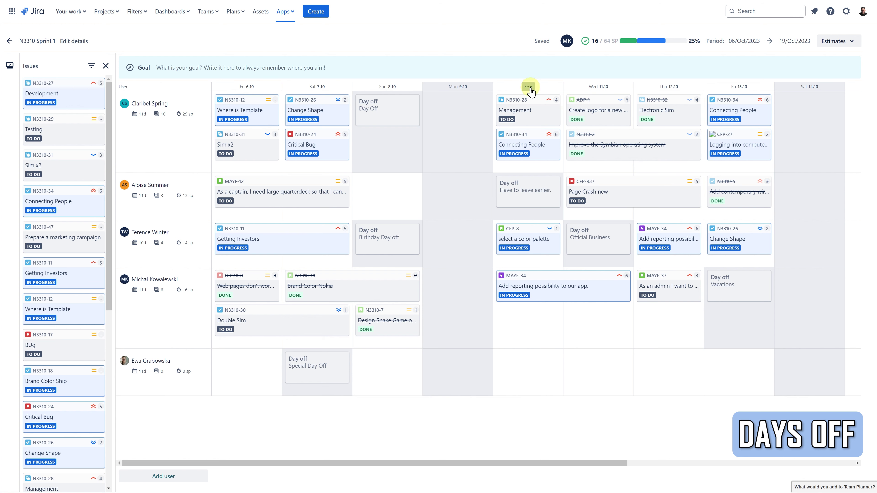
# - Mark Tue 10.10 as a non-working day, then restore it as a working day
pyautogui.click(530, 88)
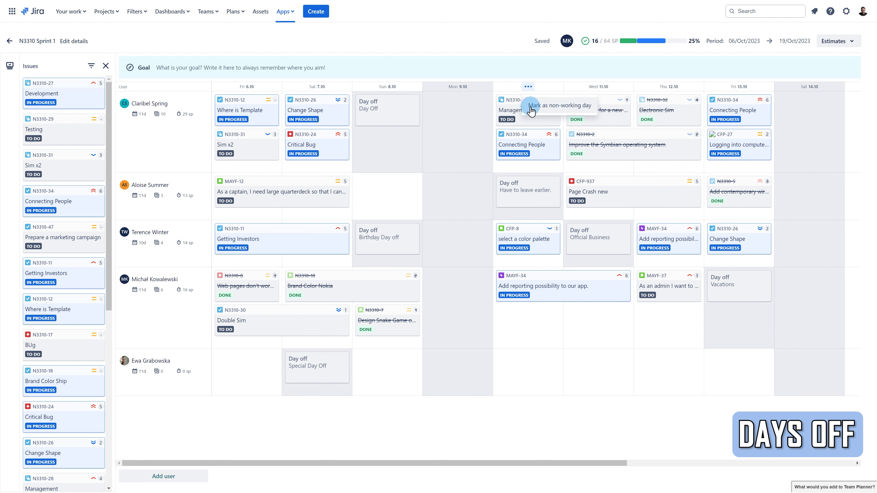
pyautogui.click(571, 107)
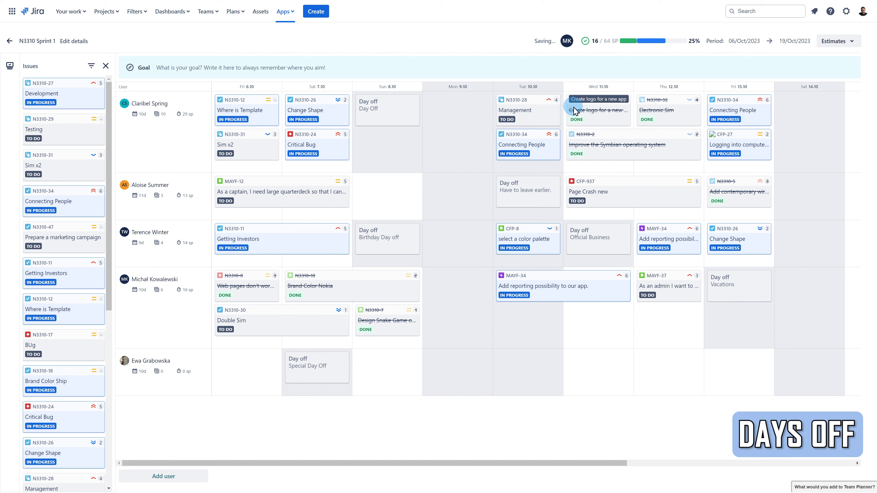
pyautogui.click(532, 88)
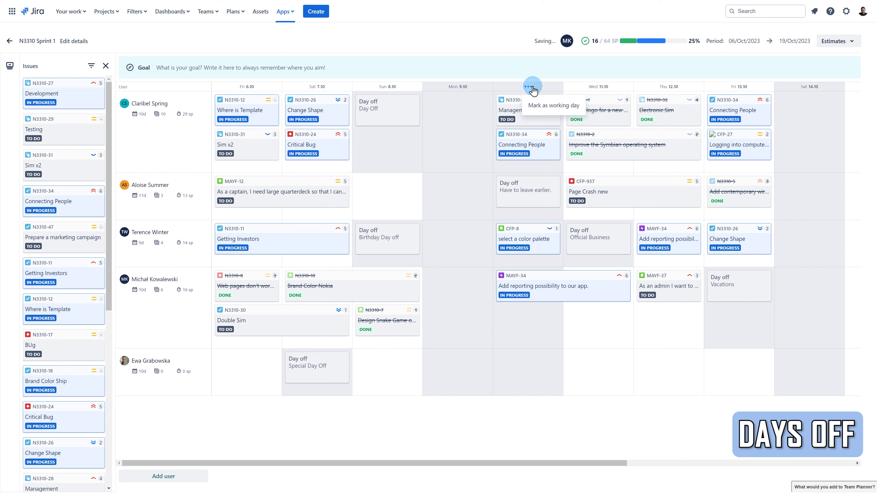
pyautogui.click(533, 105)
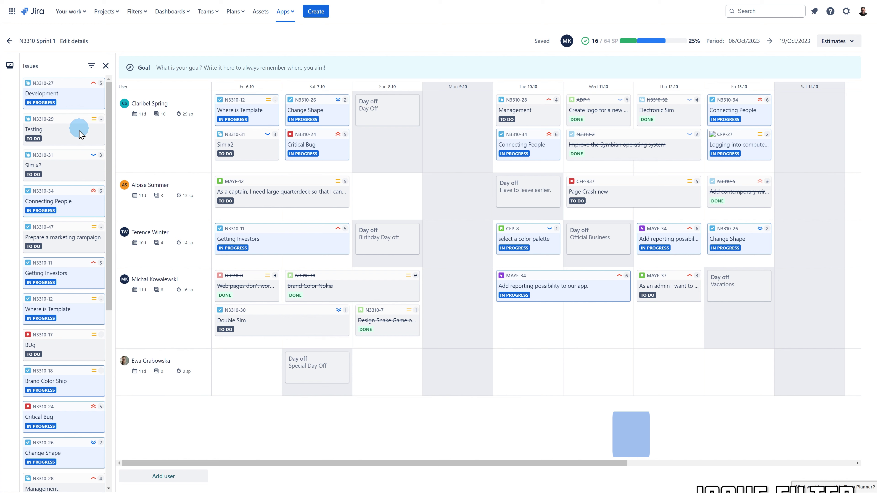
# - Load more issues into the side panel so the list runs through N3310-57 Certify
pyautogui.scroll(-2, 67, 272)
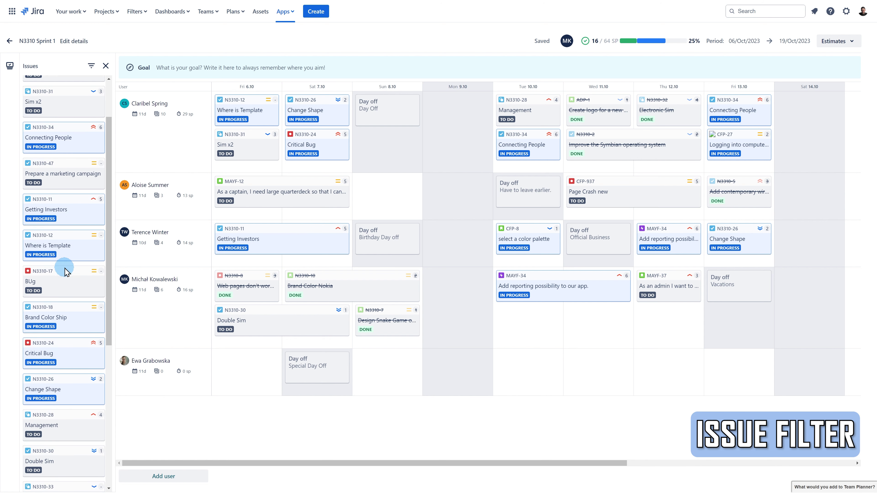
pyautogui.scroll(-8, 66, 269)
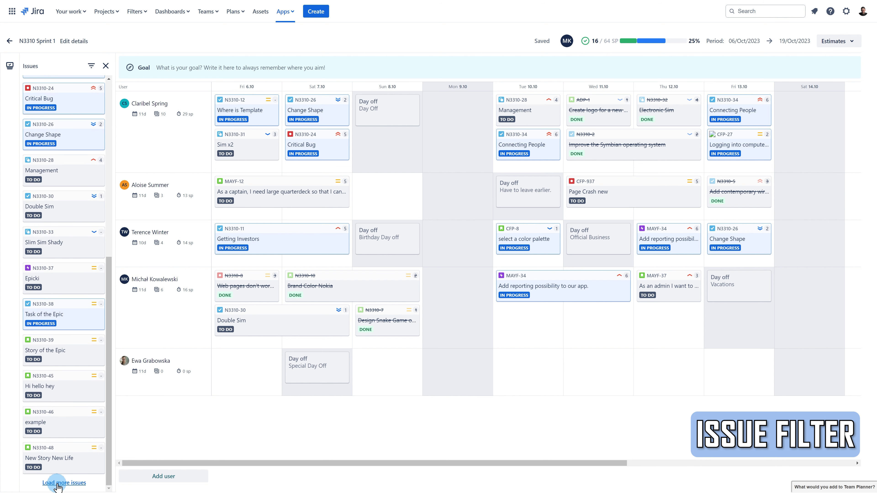
pyautogui.click(58, 485)
pyautogui.scroll(-3, 59, 348)
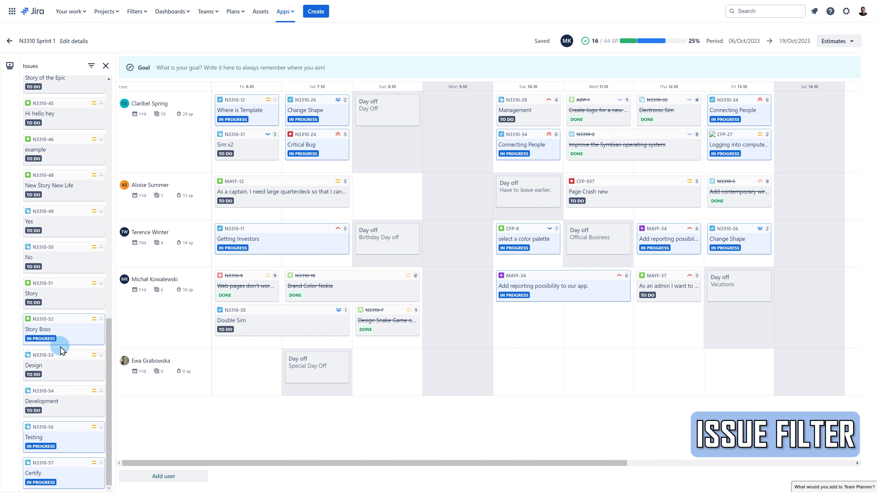
pyautogui.scroll(12, 61, 349)
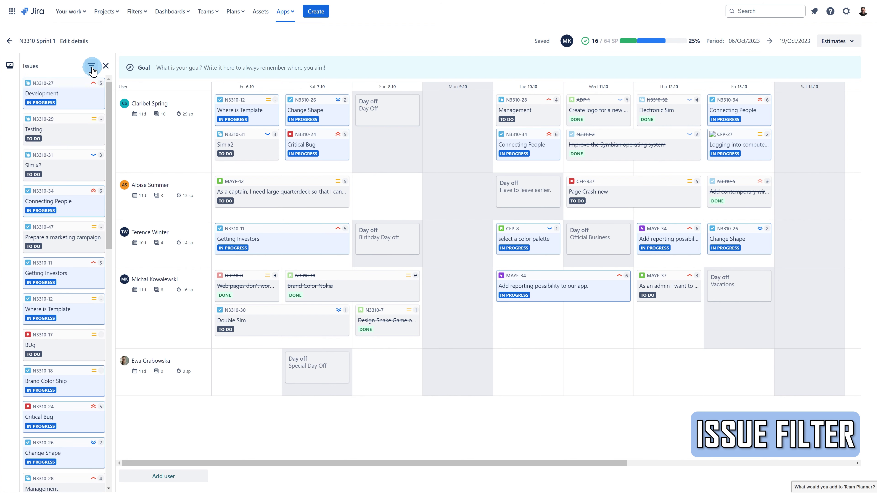
pyautogui.click(91, 66)
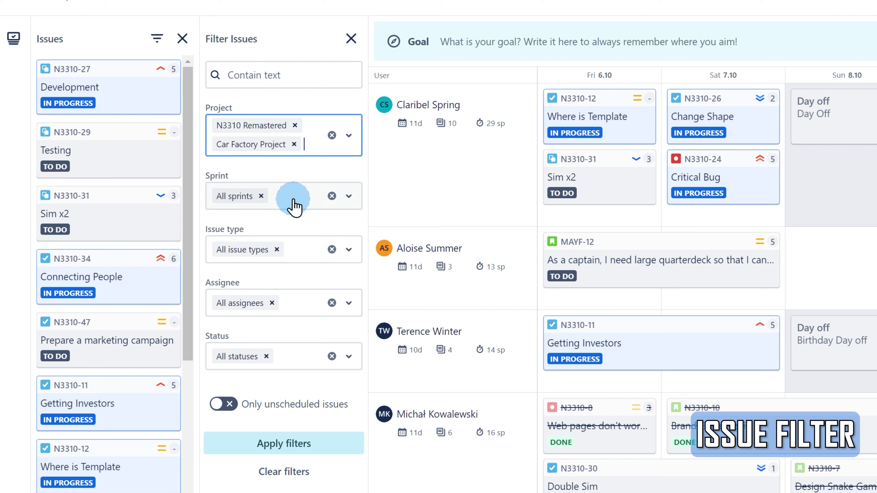
# - Filter the issues panel to Issue type Bug and Status To Do
pyautogui.click(293, 202)
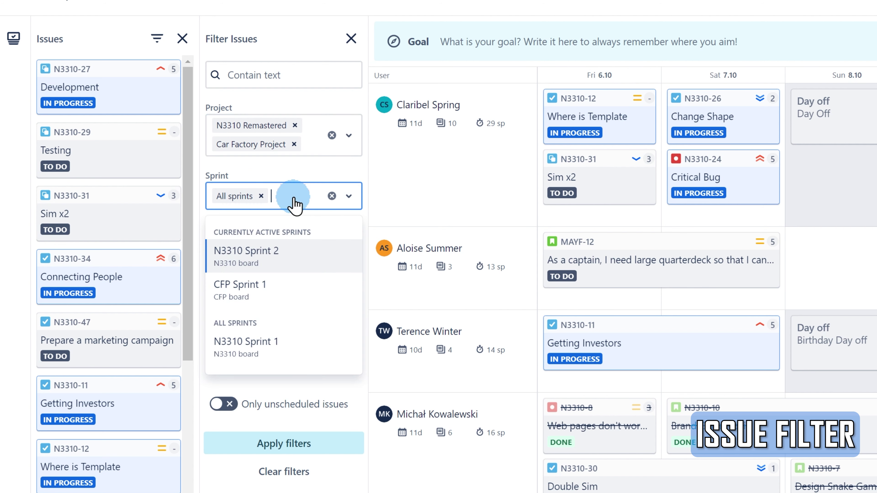
pyautogui.click(295, 204)
pyautogui.click(295, 252)
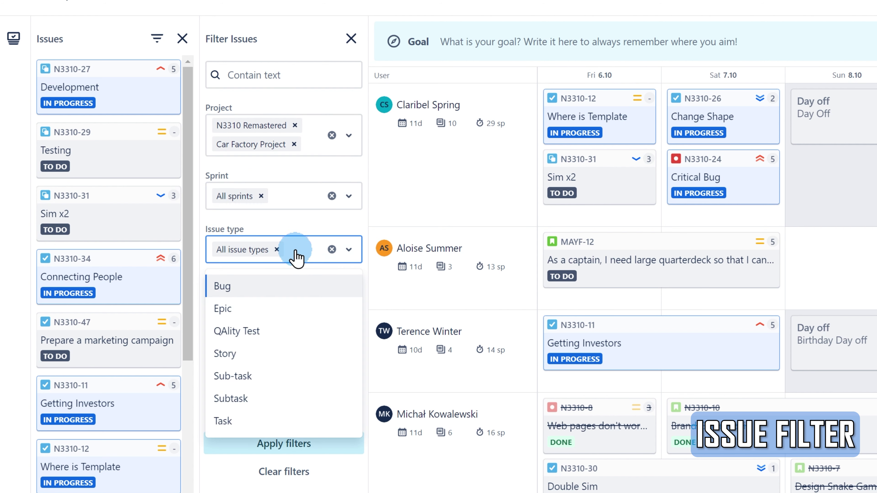
pyautogui.click(287, 291)
pyautogui.click(301, 305)
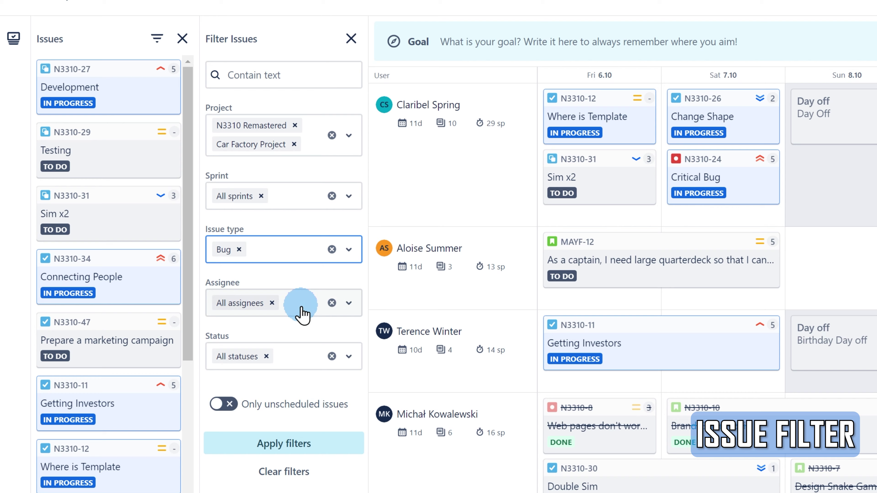
pyautogui.click(294, 358)
pyautogui.click(286, 403)
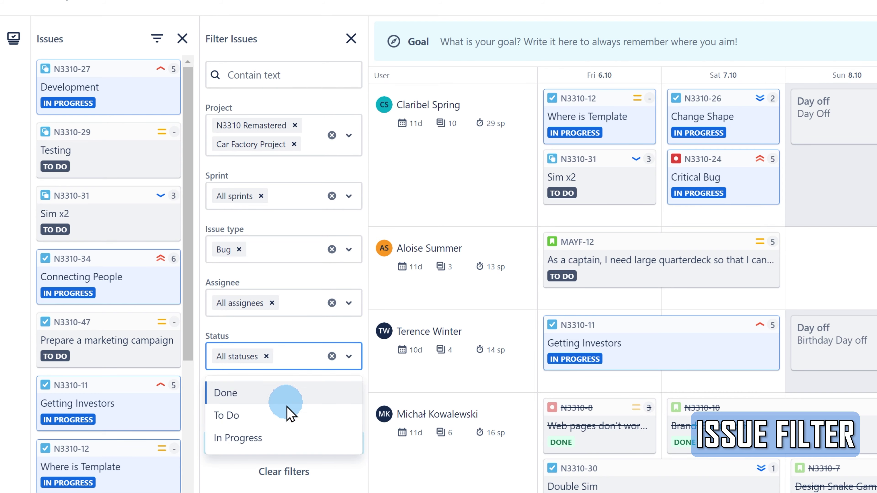
pyautogui.click(285, 442)
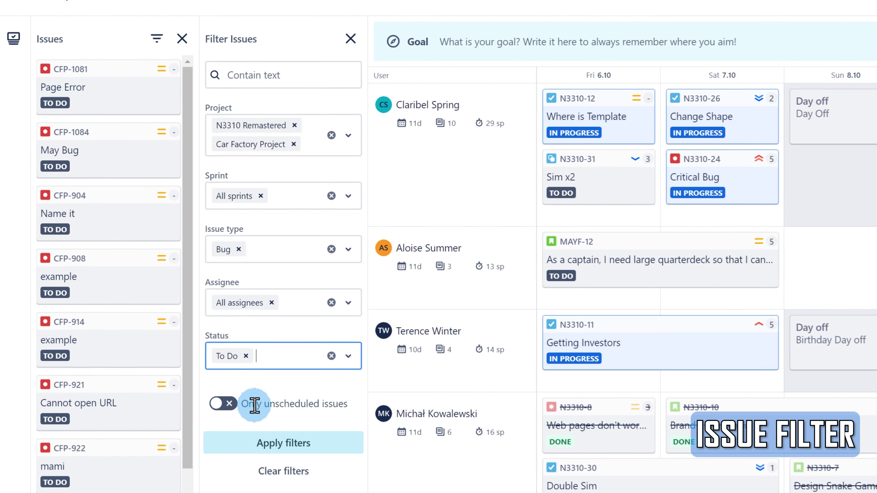
# - Turn on Only unscheduled issues in the issues panel
pyautogui.moveTo(151, 274); pyautogui.dragTo(197, 273)
pyautogui.click(284, 419)
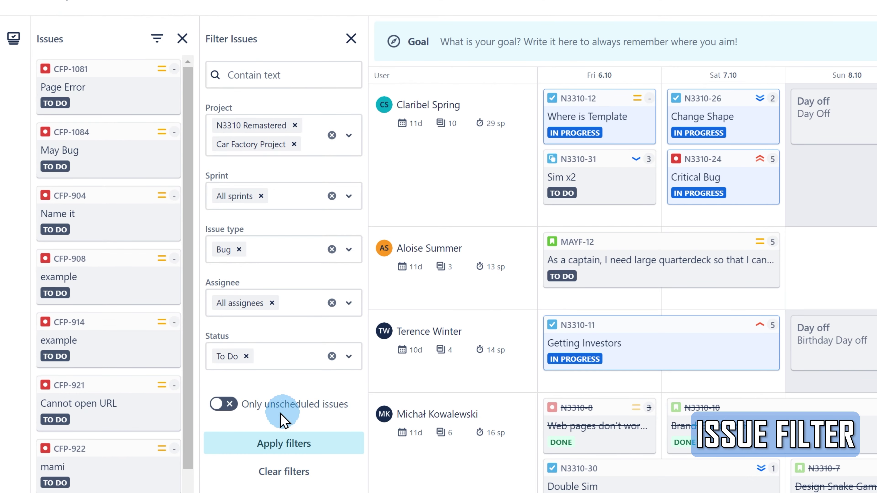
pyautogui.click(222, 402)
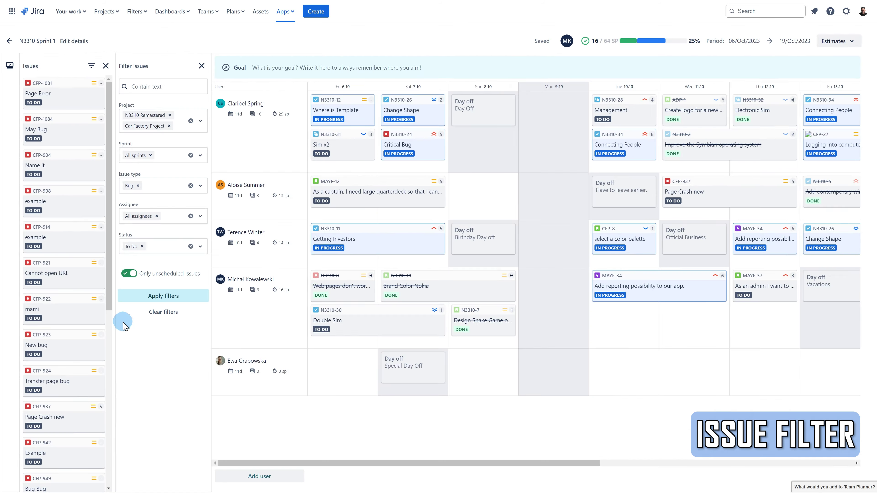
# - Enter 'We need to finish this plan!' in the plan's Goal field and save it
pyautogui.click(201, 65)
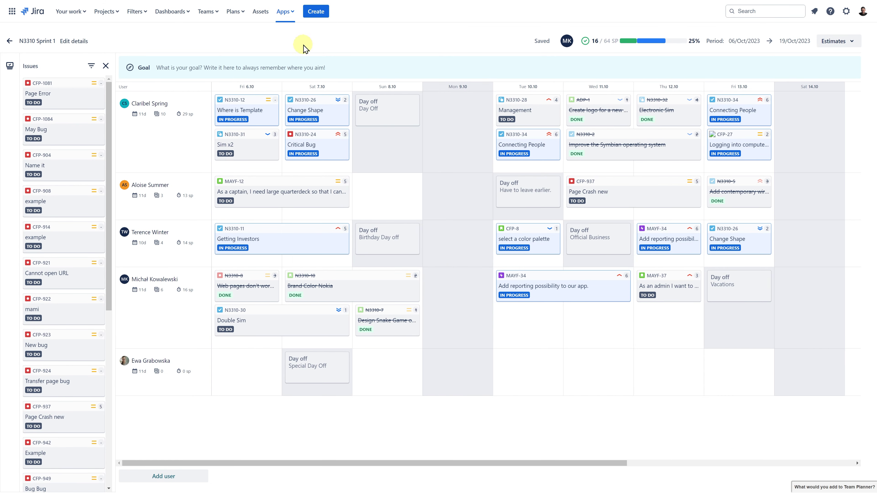
pyautogui.click(279, 67)
pyautogui.write('We need to finish this plan!')
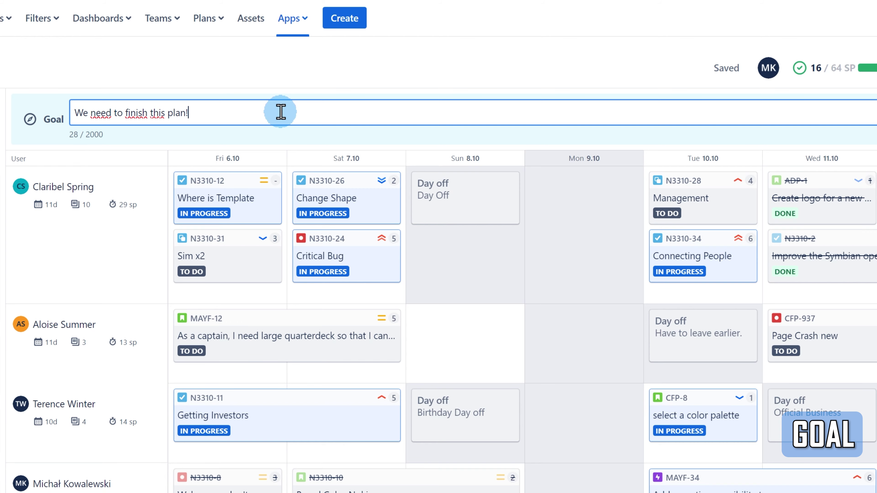
pyautogui.click(315, 74)
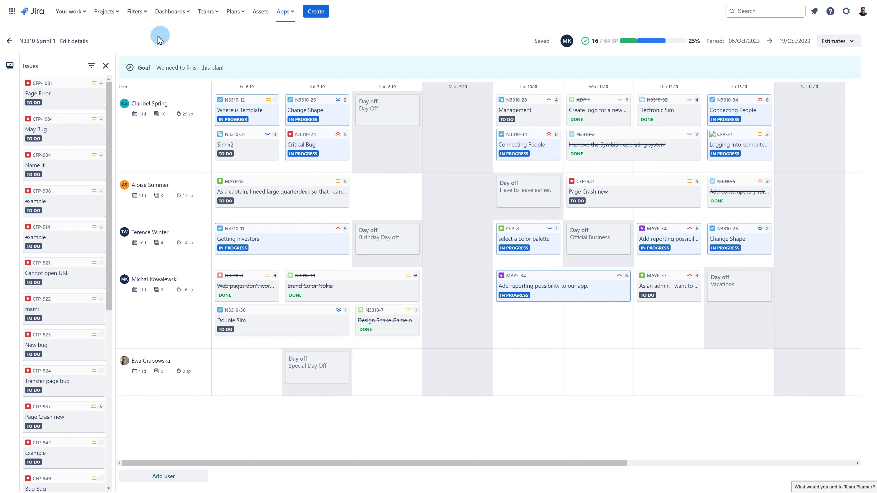
# - From the dashboard, start a new plan named 'My new plan 2024' based on Car Factory Project
pyautogui.click(10, 41)
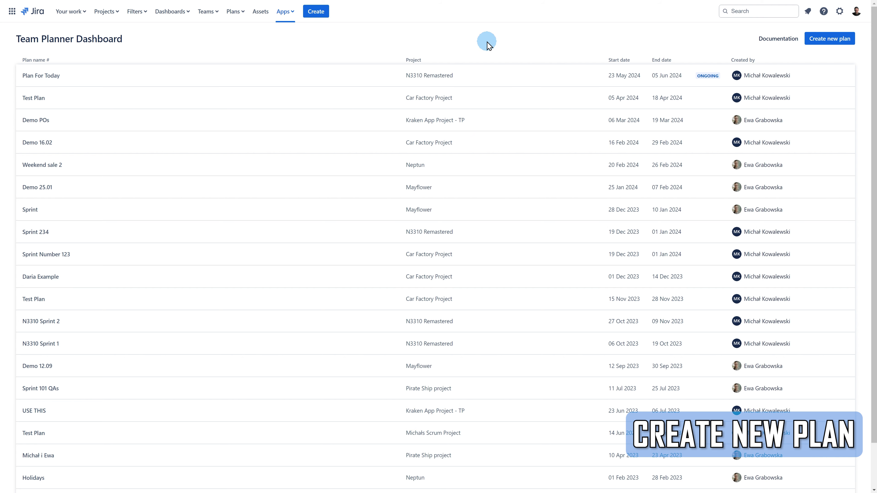
pyautogui.click(843, 45)
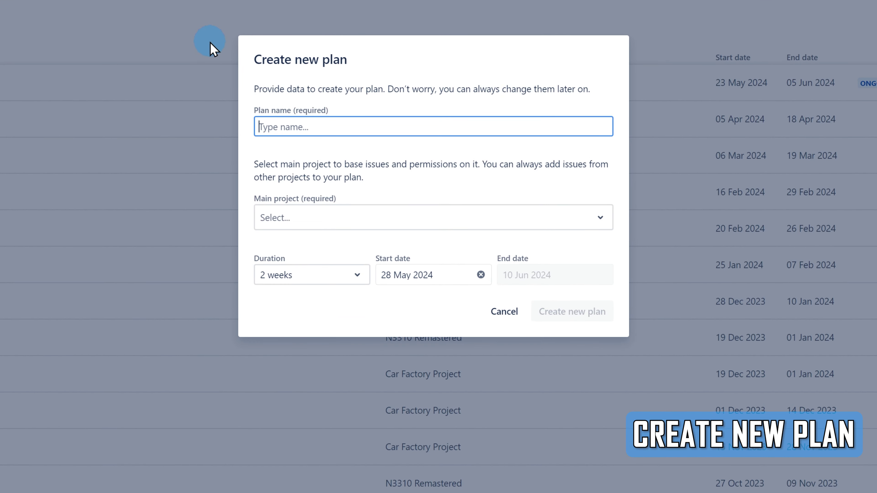
pyautogui.write('My new plan 2024')
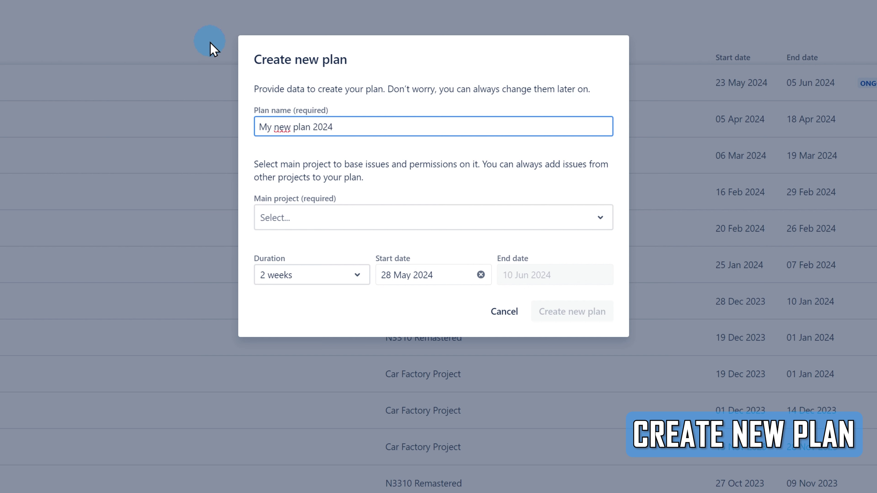
pyautogui.click(365, 154)
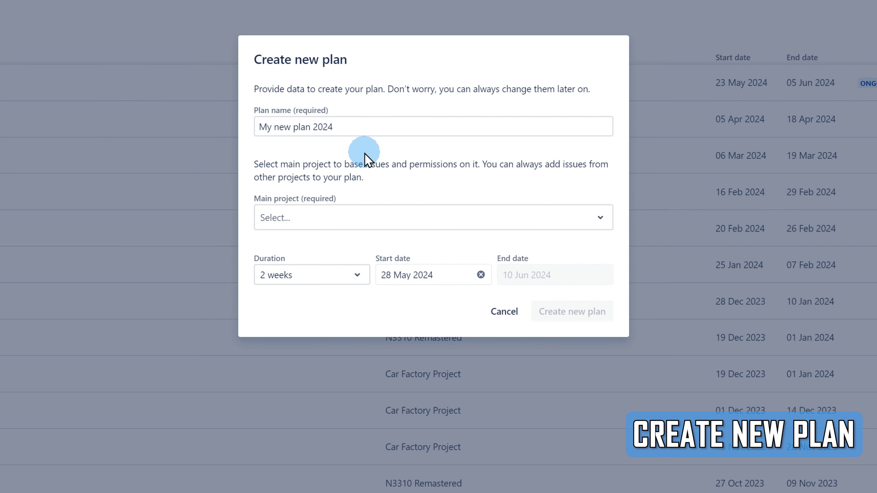
pyautogui.click(349, 221)
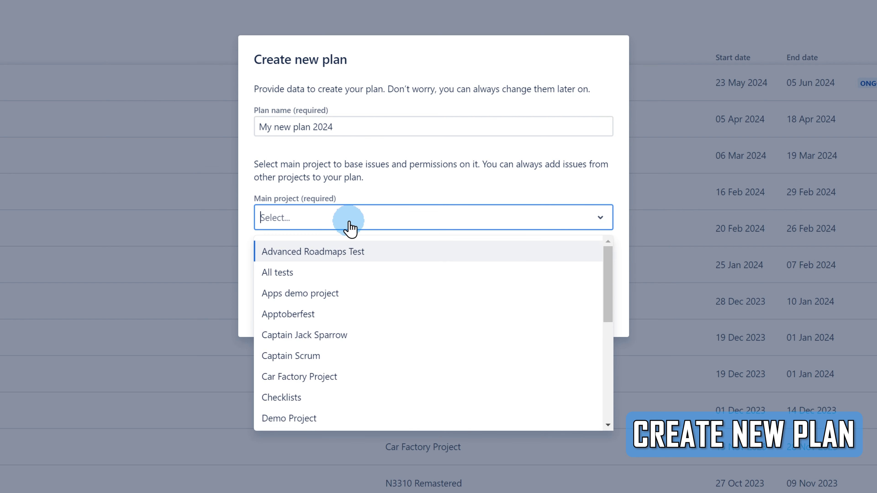
pyautogui.click(349, 377)
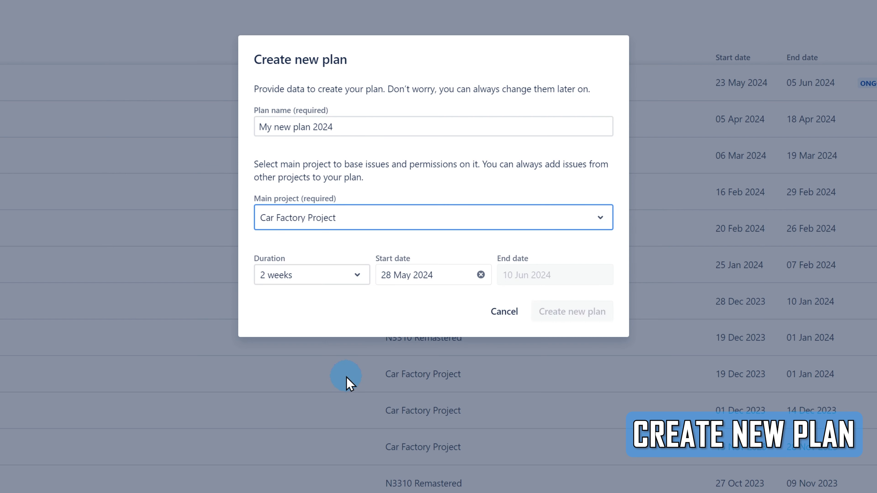
pyautogui.click(296, 320)
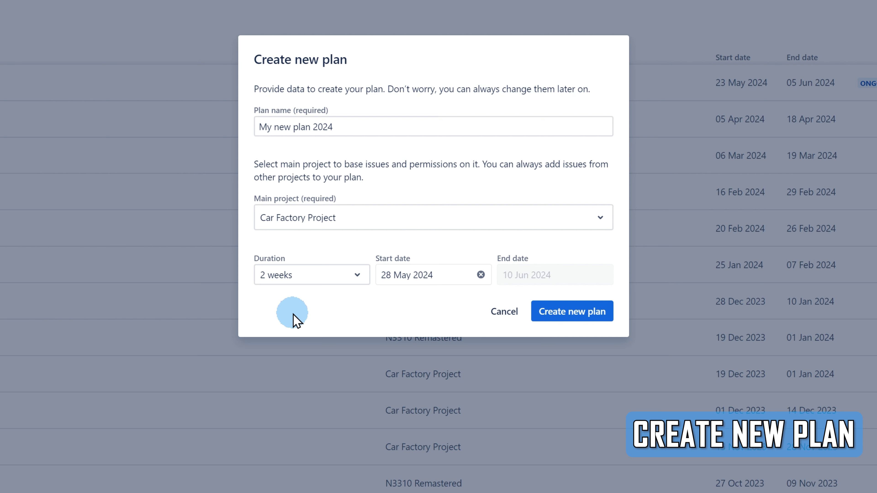
# - Give the plan a custom duration from 29 May to 5 Jun 2024 and create it
pyautogui.click(301, 276)
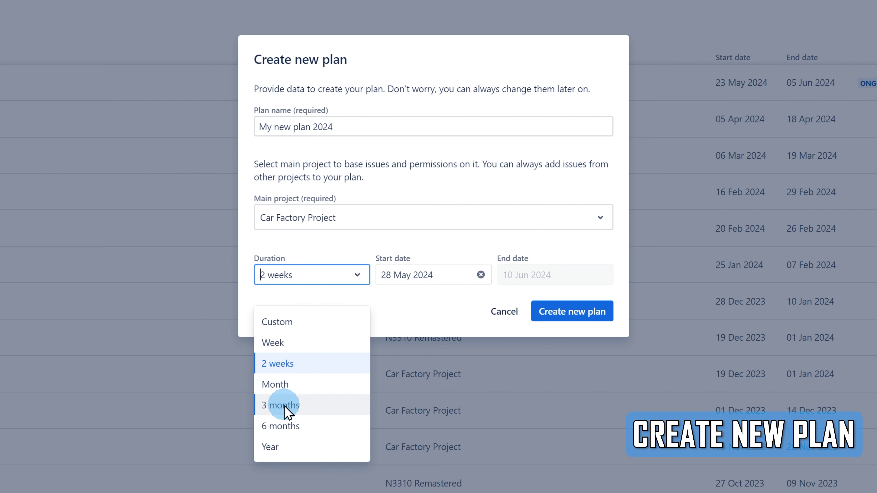
pyautogui.click(281, 344)
pyautogui.click(418, 278)
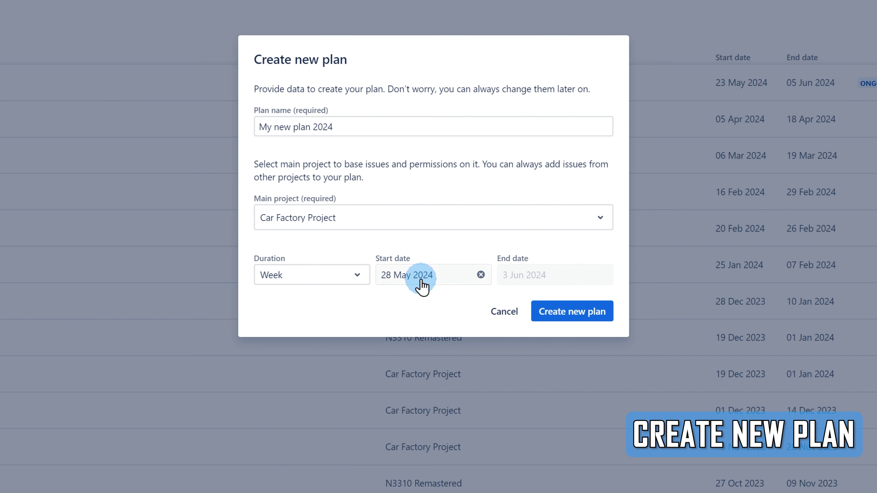
pyautogui.click(484, 438)
pyautogui.click(350, 278)
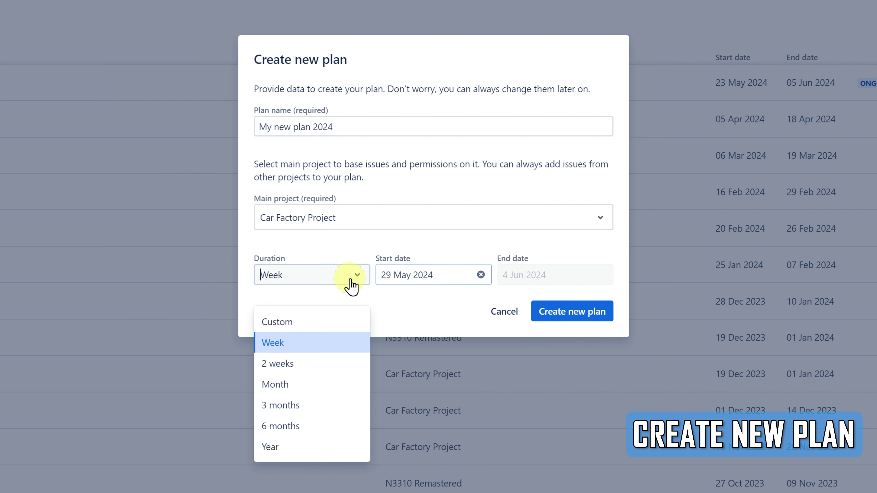
pyautogui.click(330, 323)
pyautogui.click(519, 282)
pyautogui.click(605, 373)
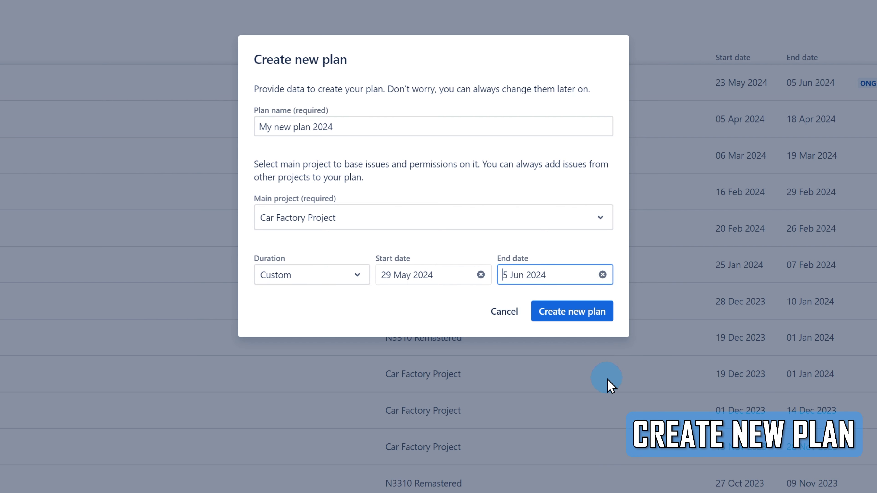
pyautogui.click(386, 318)
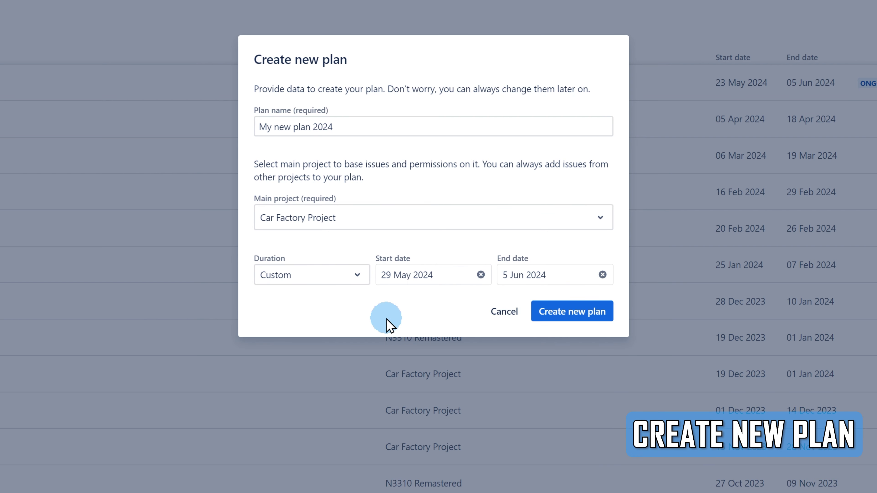
pyautogui.click(571, 316)
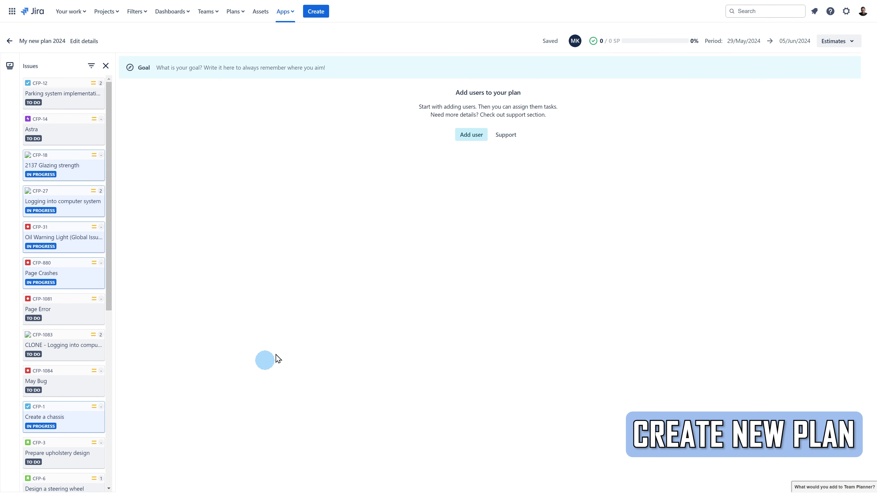
# - Add four users to the plan My new plan 2024
pyautogui.click(472, 135)
pyautogui.click(414, 104)
pyautogui.click(370, 133)
pyautogui.click(390, 147)
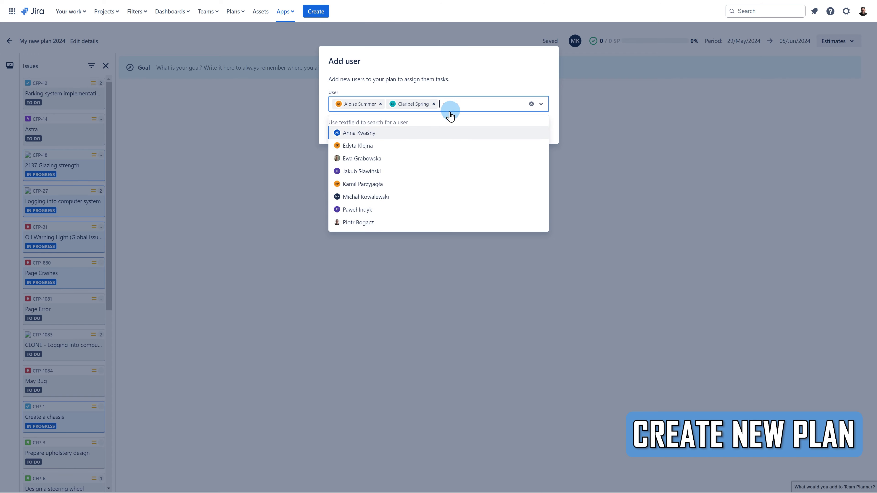
pyautogui.click(362, 158)
pyautogui.click(503, 106)
pyautogui.click(366, 183)
pyautogui.click(520, 141)
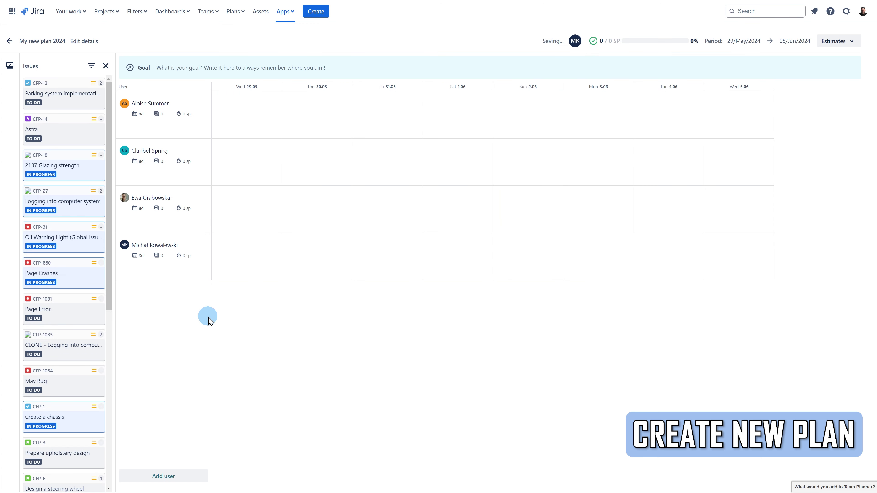
# - Set the plan goal to 'Our new aim is to relax.'
pyautogui.click(268, 71)
pyautogui.write('Our new aim is to relax')
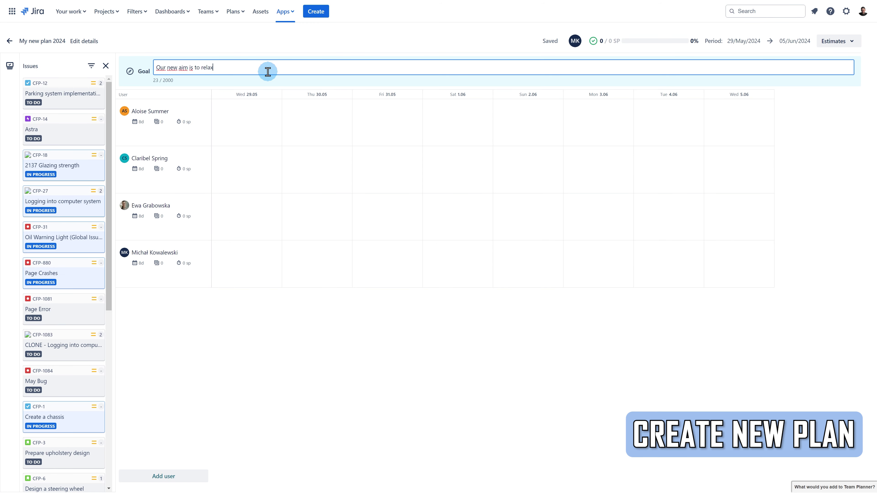
pyautogui.write('.')
pyautogui.click(151, 329)
# - Schedule CFP-27 and CFP-880 on Wednesday and CFP-9 Rusting chassis on Thursday
pyautogui.moveTo(50, 201); pyautogui.dragTo(246, 203)
pyautogui.moveTo(67, 274); pyautogui.dragTo(247, 252)
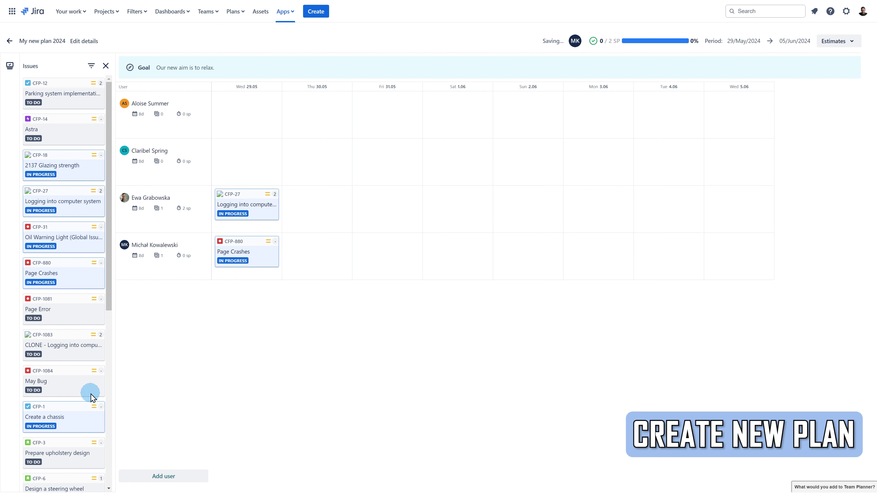
pyautogui.scroll(-5, 93, 397)
pyautogui.moveTo(55, 398); pyautogui.dragTo(317, 204)
pyautogui.scroll(5, 63, 202)
# - Filter issues to the N3310 Remastered project with To Do status
pyautogui.click(92, 65)
pyautogui.click(162, 120)
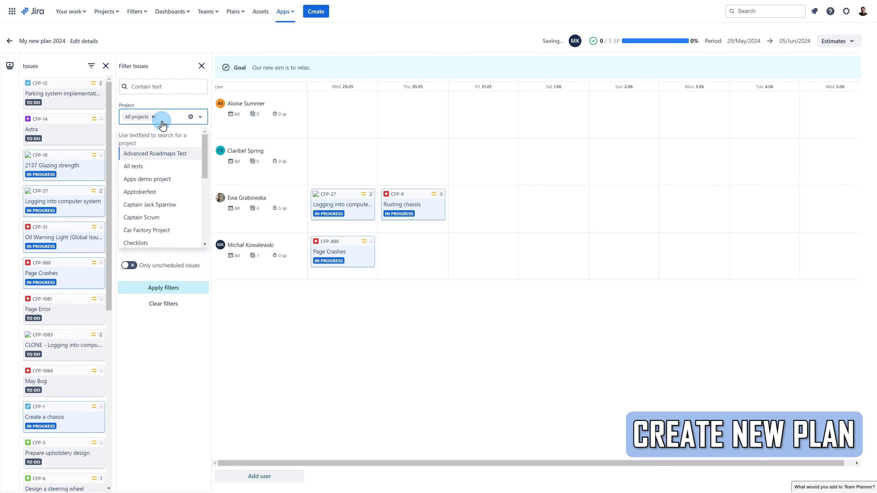
pyautogui.write('n')
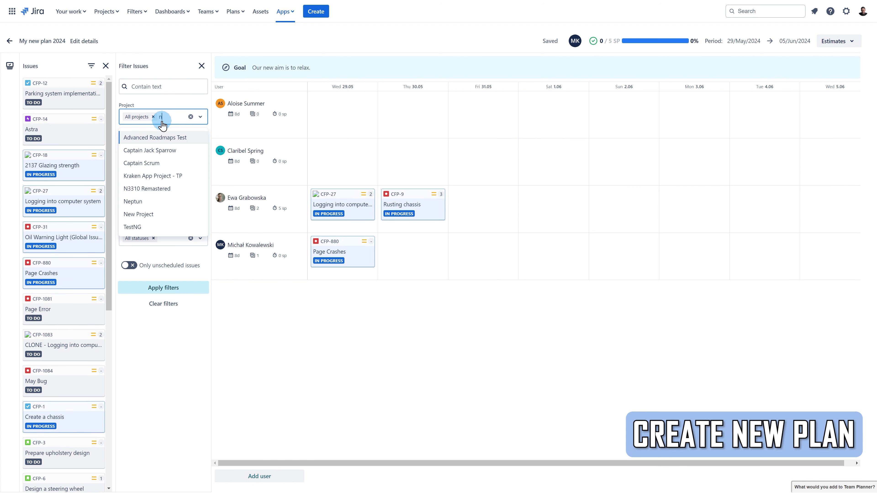
pyautogui.click(157, 135)
pyautogui.click(157, 238)
pyautogui.click(145, 271)
pyautogui.click(147, 288)
# - Schedule Sim x2 through Friday for the second user and Double Sim on Thursday
pyautogui.moveTo(66, 131); pyautogui.dragTo(352, 160)
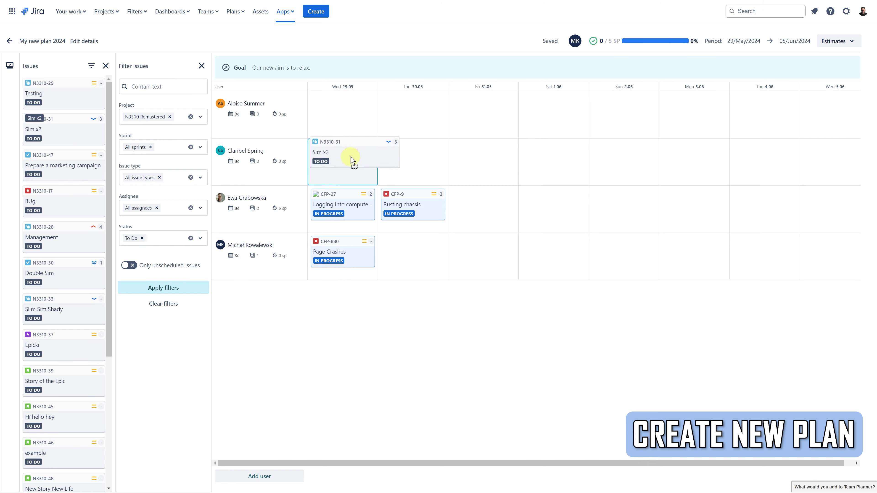
pyautogui.moveTo(65, 273); pyautogui.dragTo(417, 113)
pyautogui.moveTo(374, 157); pyautogui.dragTo(501, 162)
# - Add a Fri 31.05 day off noted 'Day' for the first user, then close the filter panel
pyautogui.click(477, 120)
pyautogui.click(360, 82)
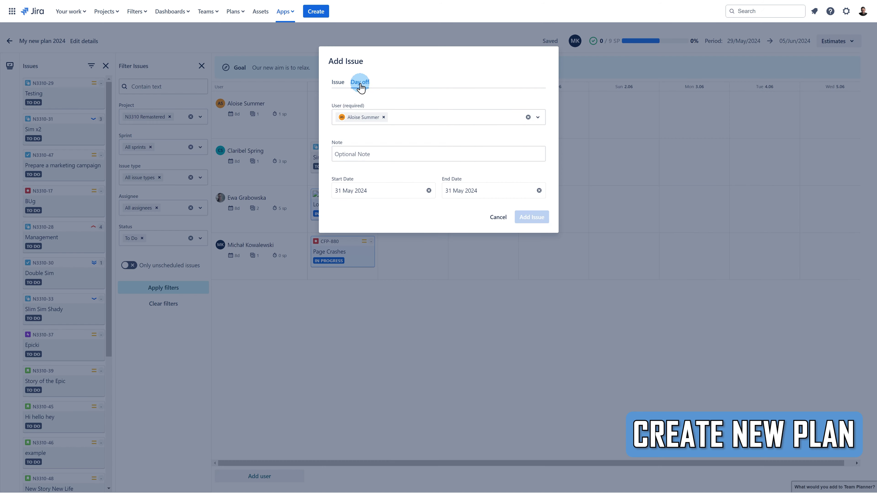
pyautogui.click(379, 154)
pyautogui.write('Day')
pyautogui.click(562, 87)
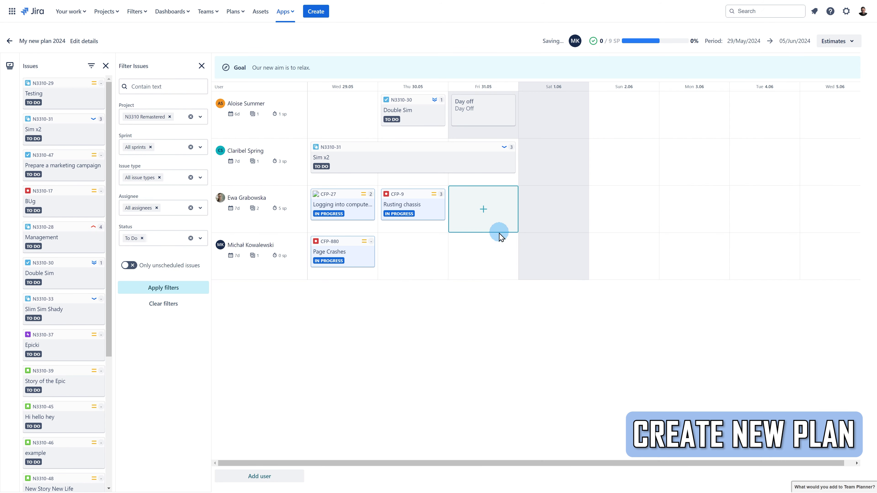
pyautogui.click(201, 66)
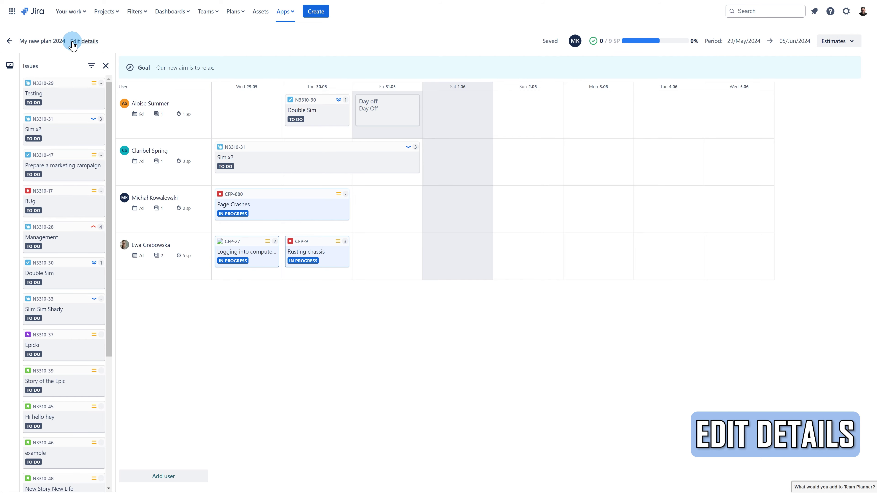
# - Change the plan name to 'My new plan 2025' and its end date to 03/Jun/2024, then apply
pyautogui.click(90, 42)
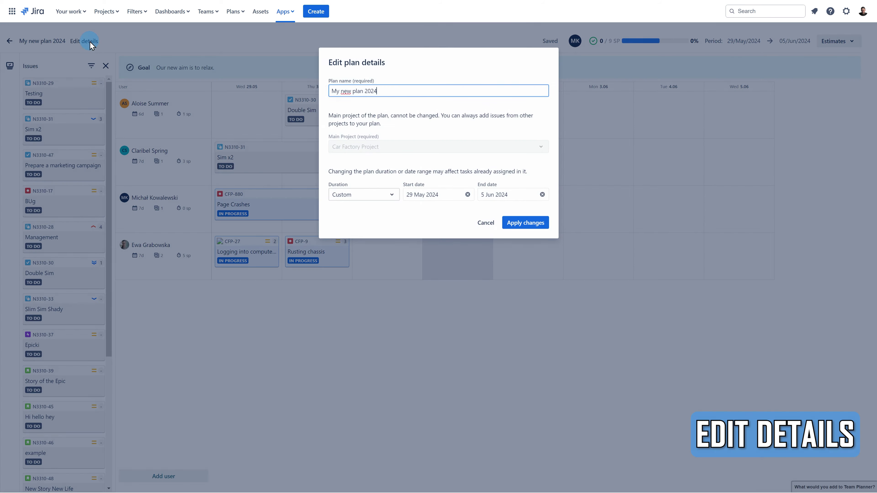
pyautogui.click(498, 90)
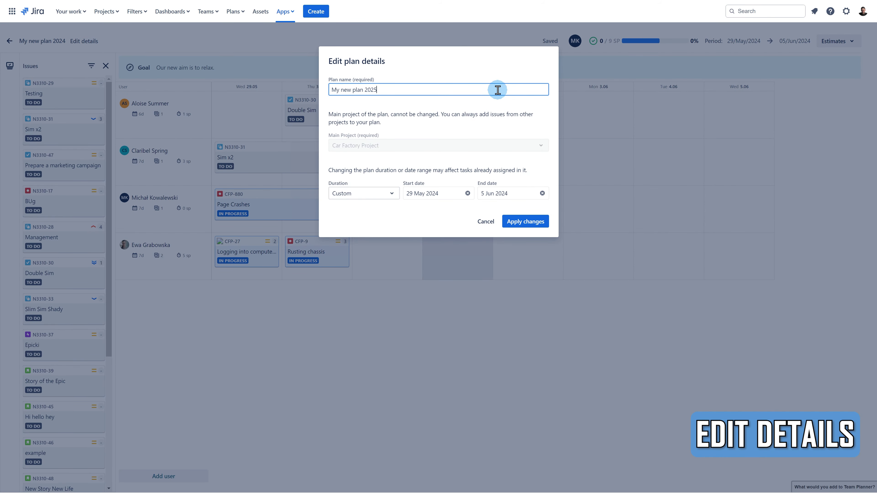
pyautogui.click(504, 194)
pyautogui.click(509, 256)
pyautogui.click(443, 271)
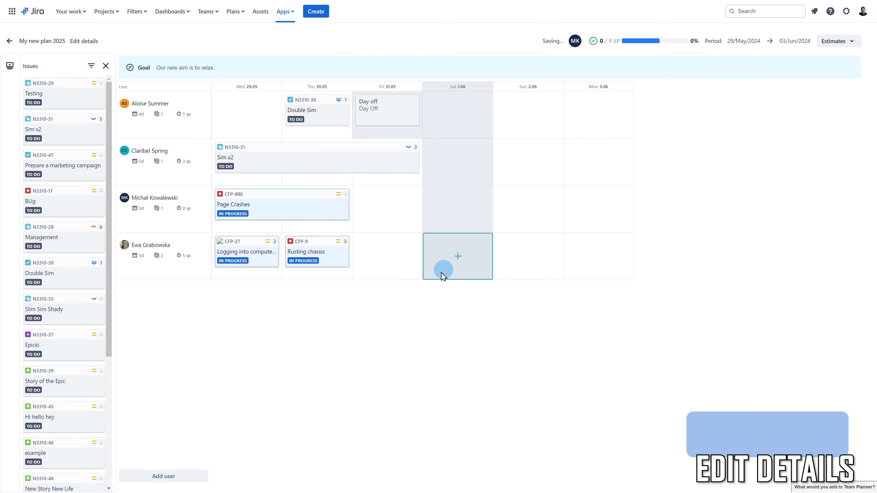
pyautogui.click(358, 306)
pyautogui.click(771, 42)
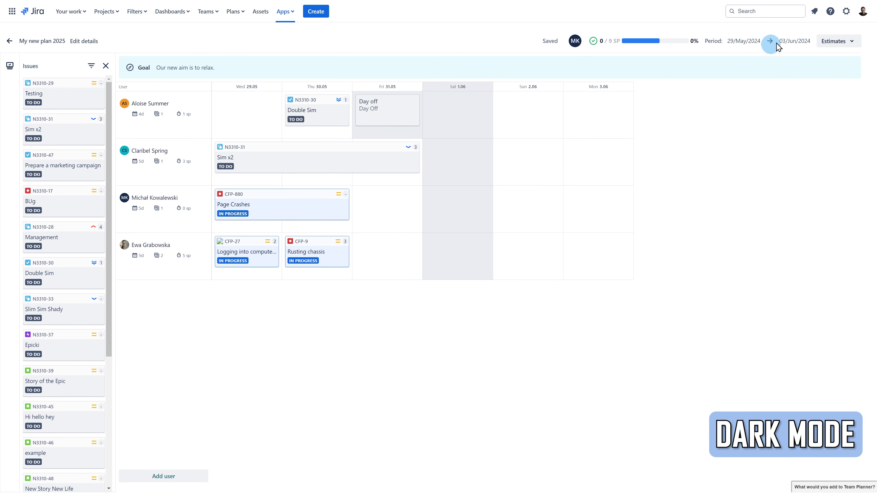
# - Choose the Dark theme from the account menu's Theme options
pyautogui.click(869, 15)
pyautogui.click(816, 161)
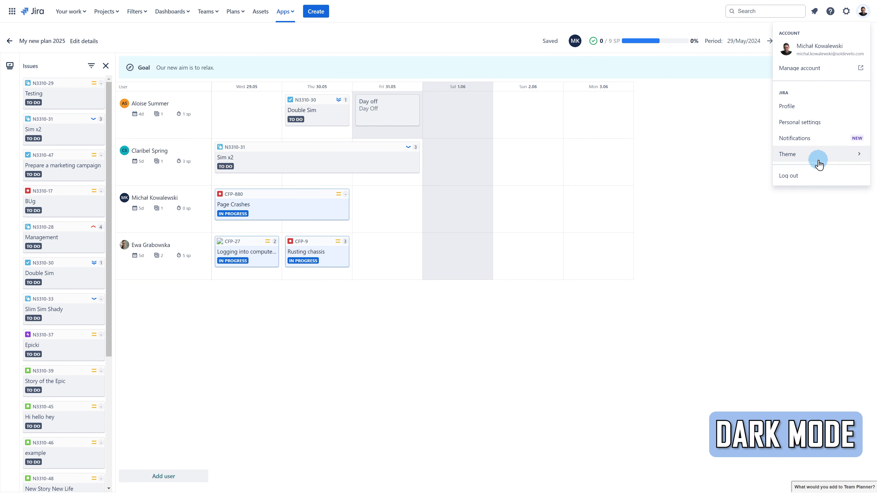
pyautogui.click(728, 189)
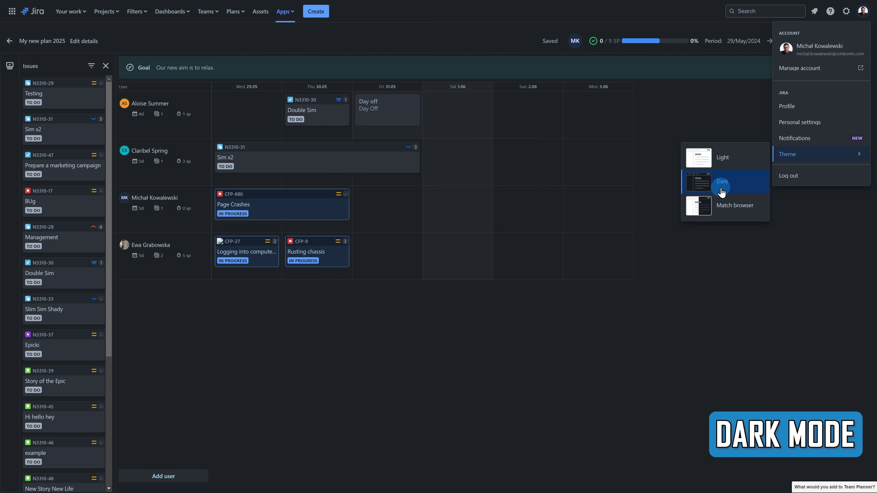
pyautogui.click(369, 356)
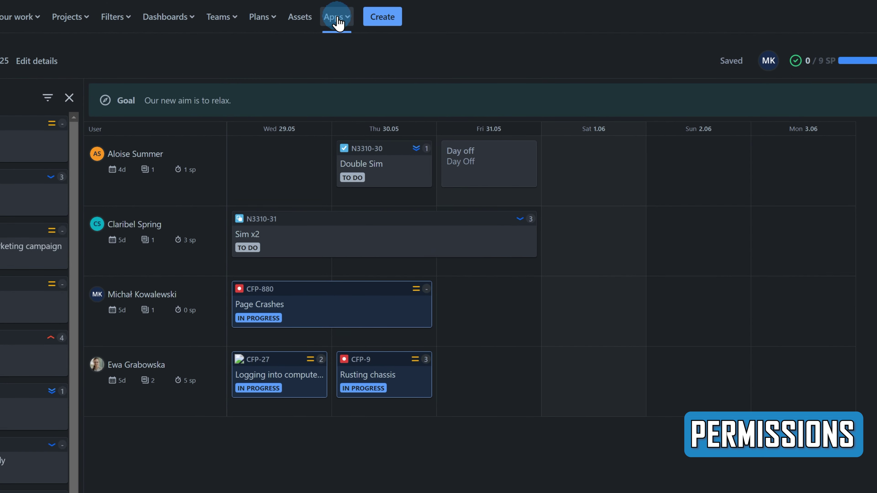
# - Switch off 'All users can access' in Team Planner Permissions under Manage your apps
pyautogui.click(338, 19)
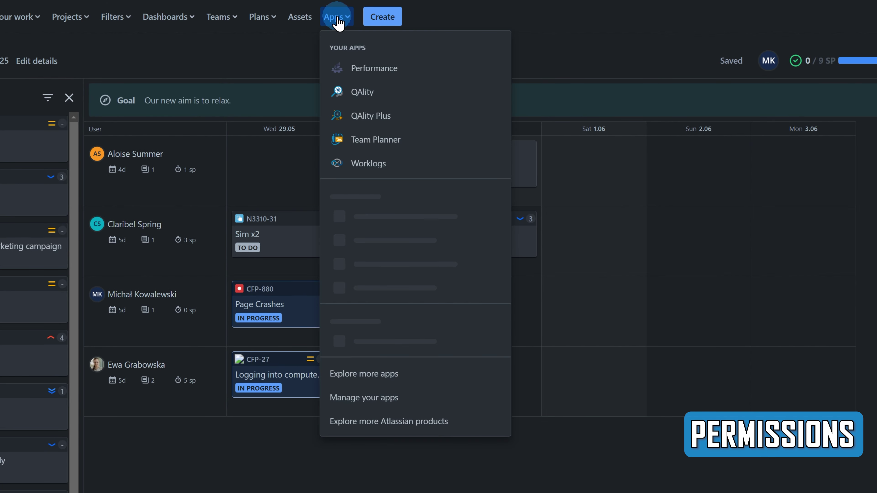
pyautogui.click(401, 405)
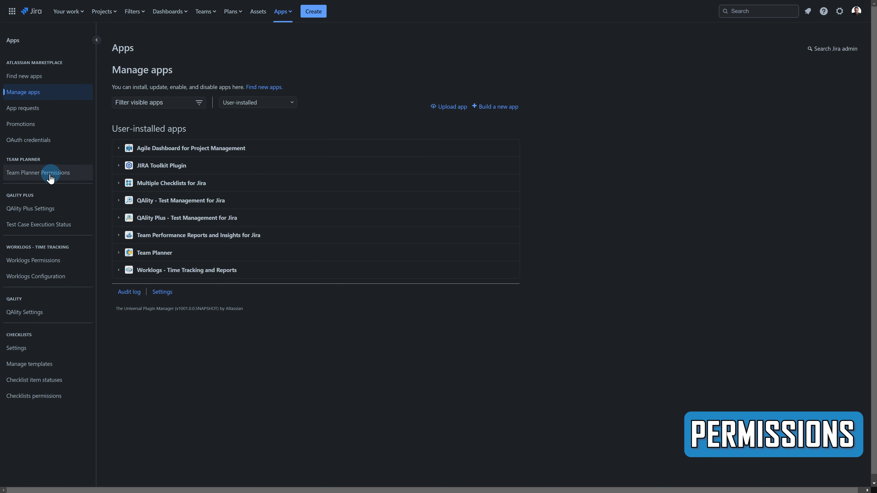
pyautogui.click(33, 173)
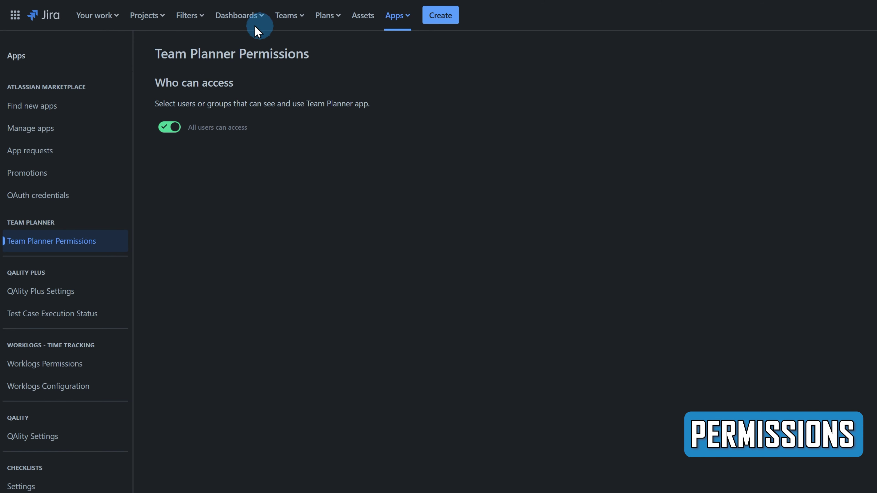
pyautogui.click(168, 128)
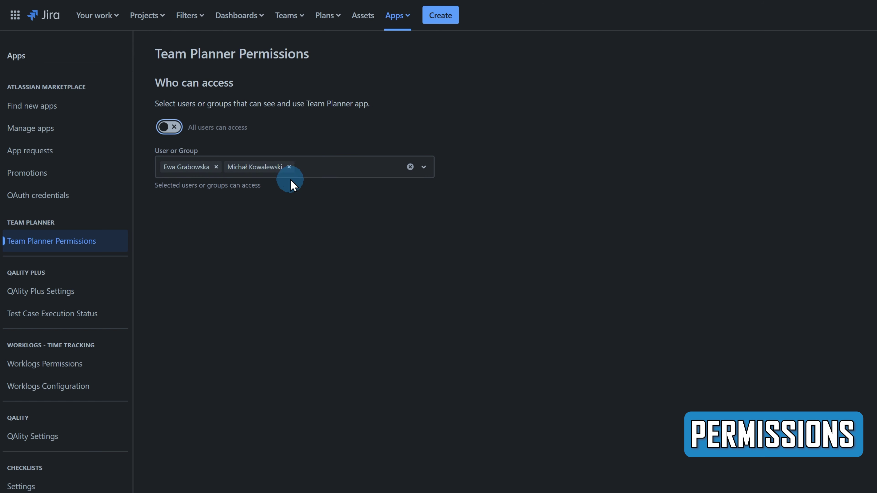
# - Remove one user from Team Planner access, add them back, then return to Team Planner
pyautogui.click(405, 20)
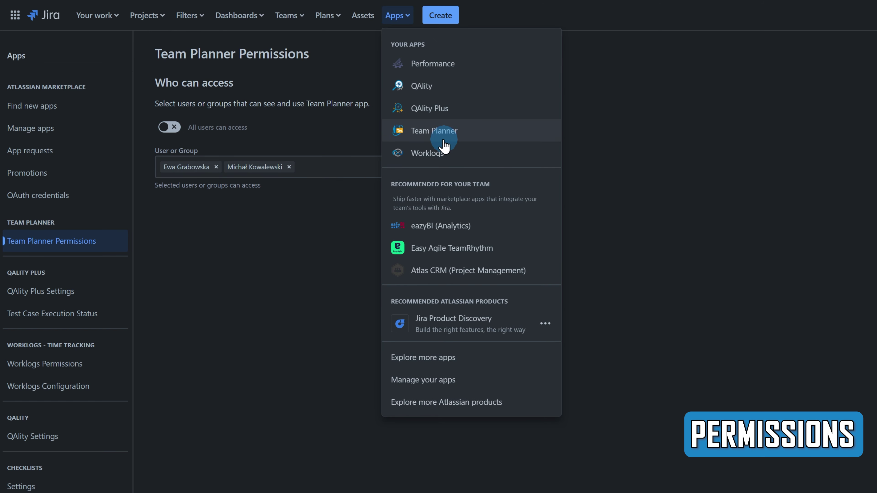
pyautogui.click(289, 167)
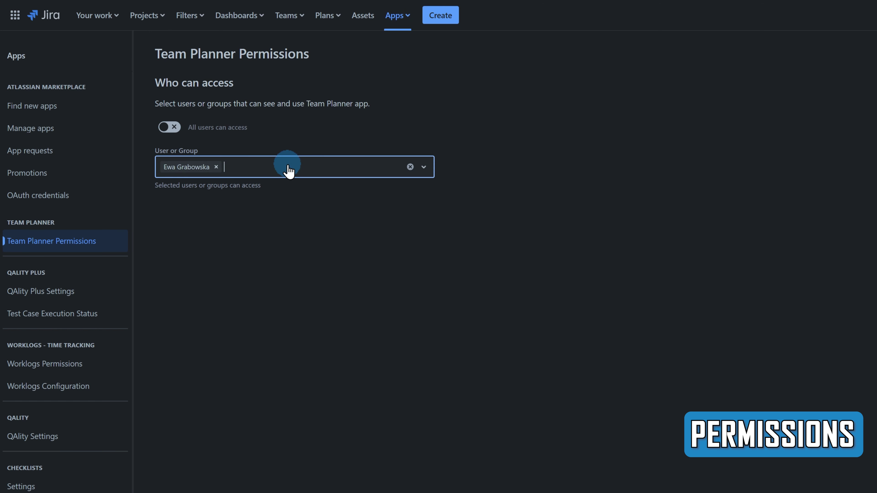
pyautogui.click(398, 25)
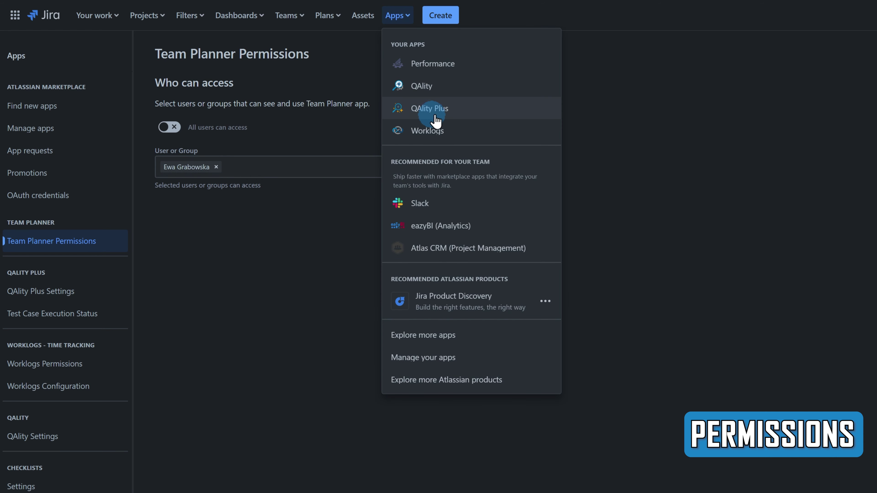
pyautogui.click(411, 62)
pyautogui.click(288, 168)
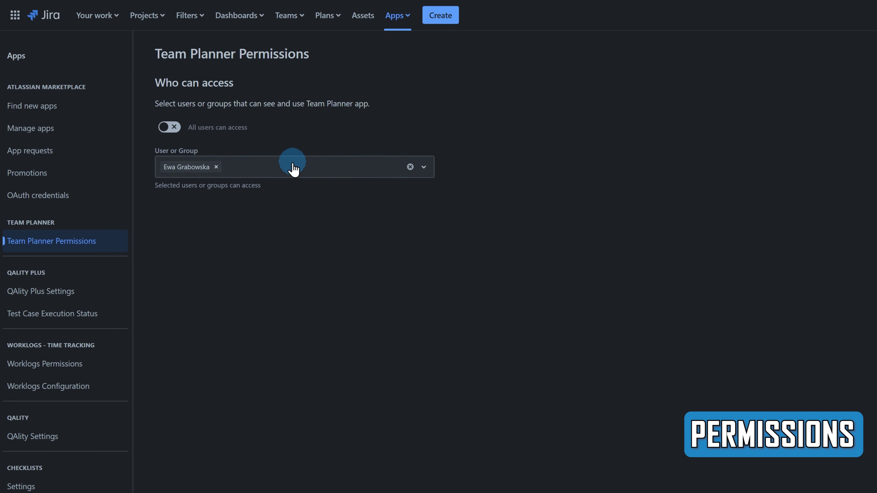
pyautogui.write('mich')
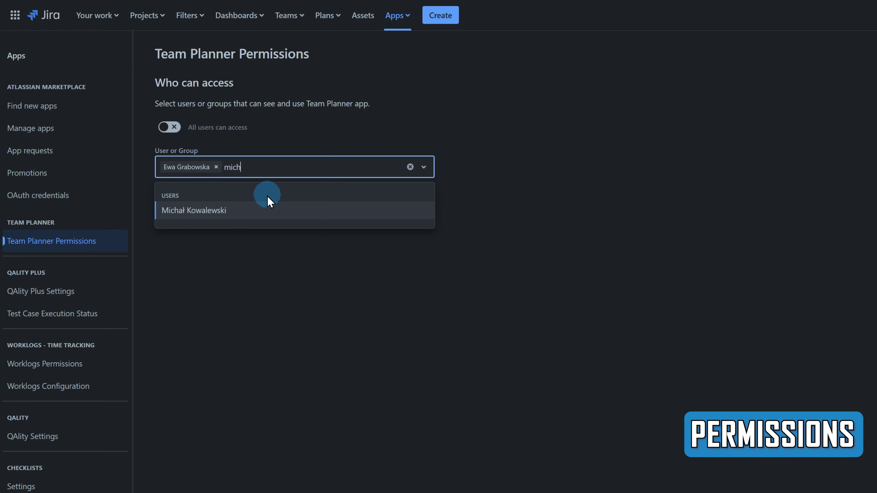
pyautogui.click(265, 208)
pyautogui.click(401, 24)
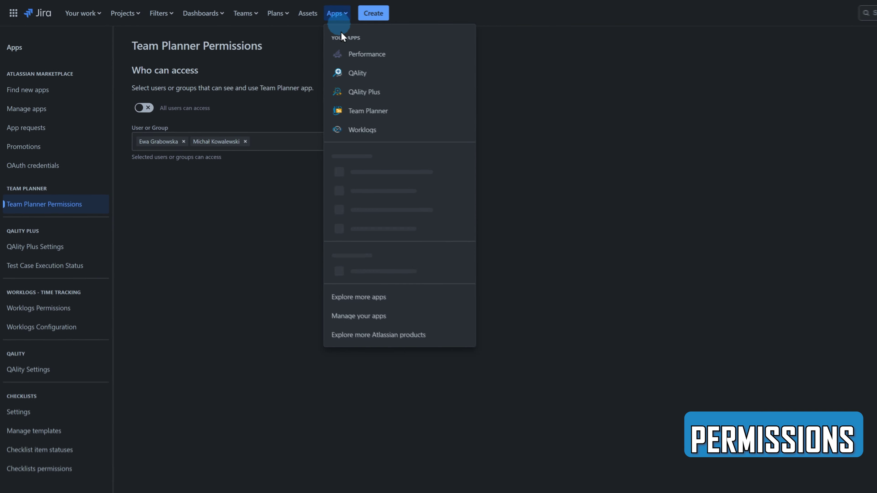
pyautogui.click(367, 111)
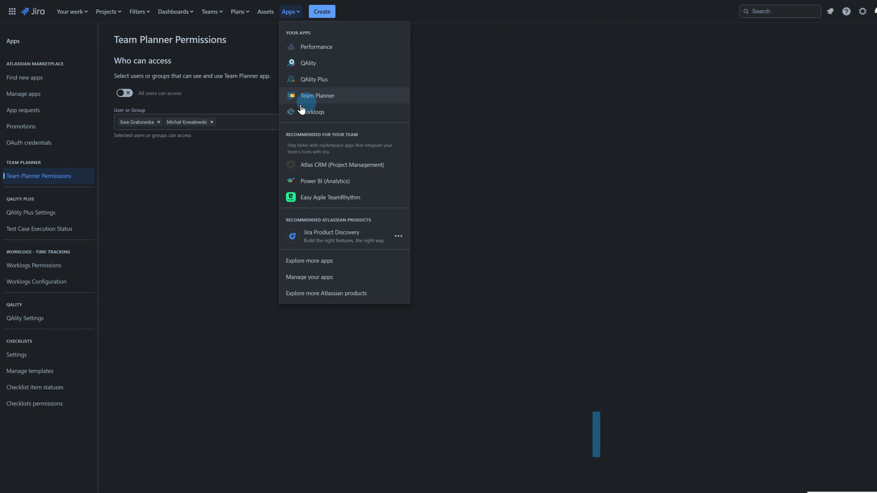